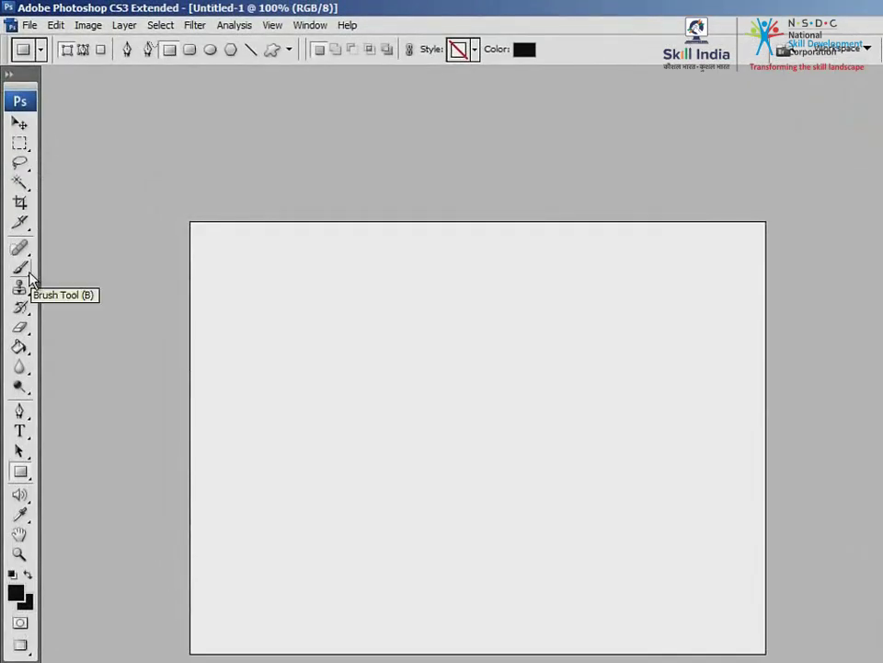
Step: Paint a thin black hook-shaped stroke in the canvas's upper-left area with the Brush tool at 13 px
left_click(21, 268)
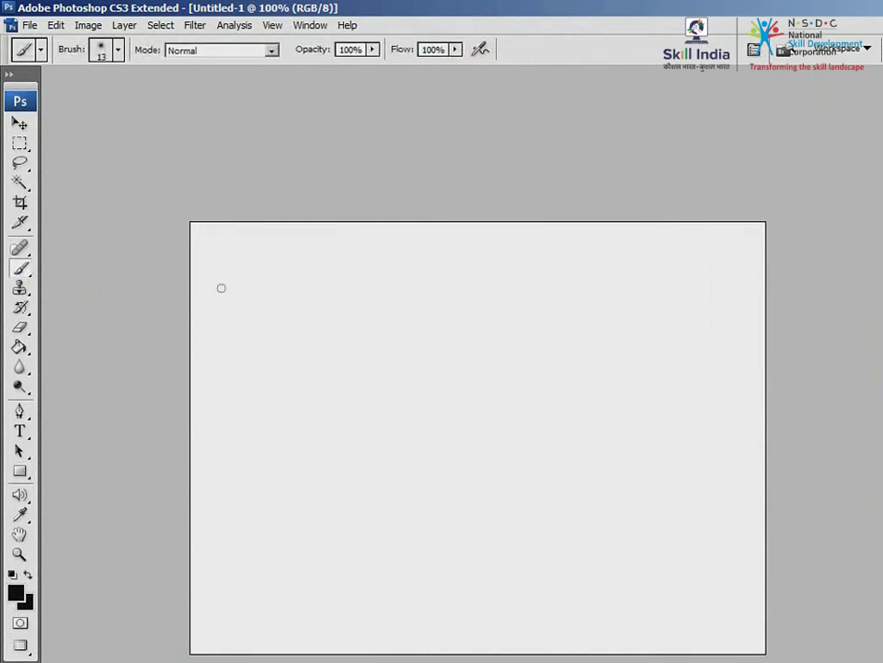
mouse_move(213, 257)
left_mouse_down()
mouse_move(269, 332)
mouse_move(331, 377)
mouse_move(345, 338)
mouse_move(354, 366)
left_mouse_up()
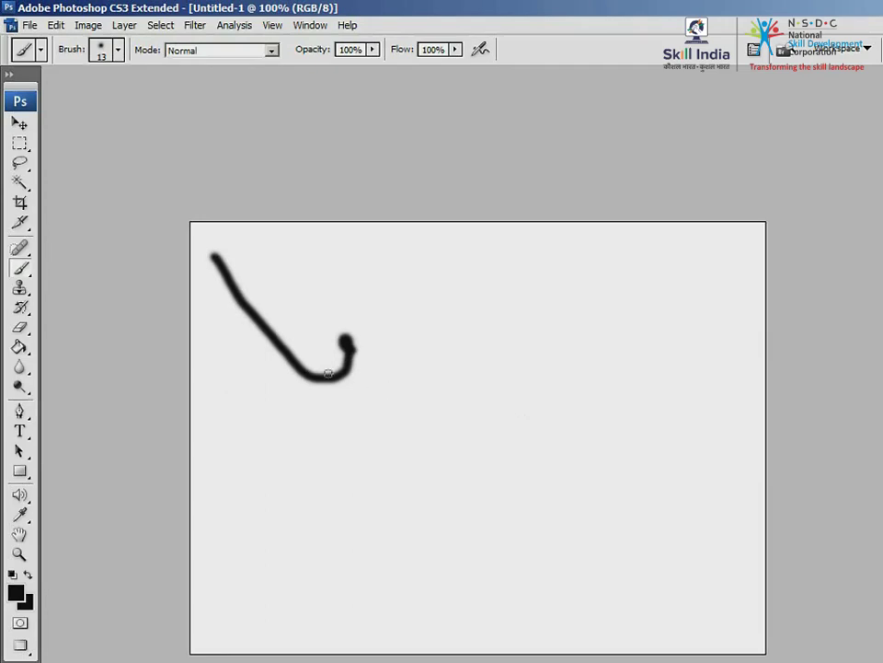
key("ctrl+plus")
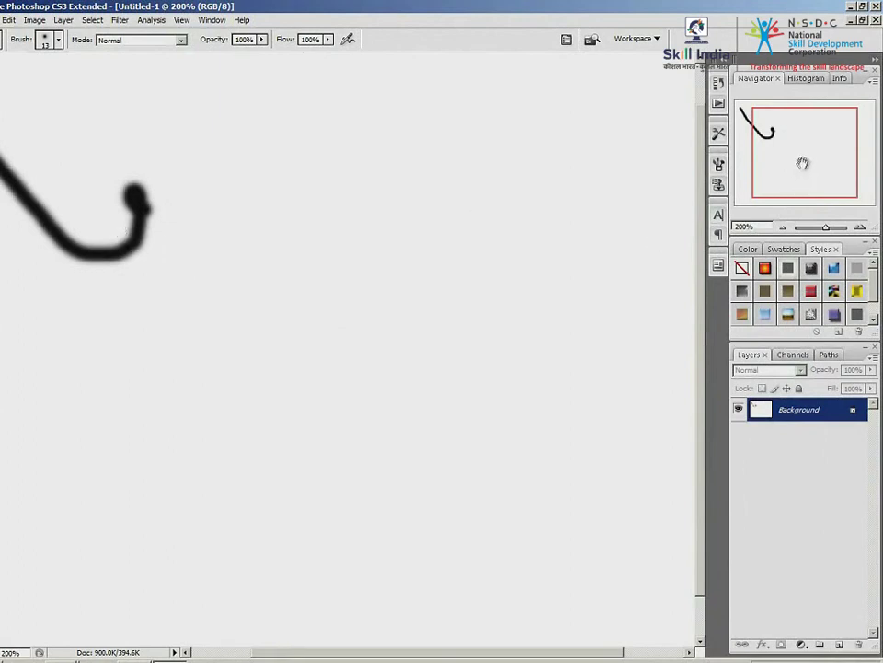
left_click_drag(811, 165, 790, 156)
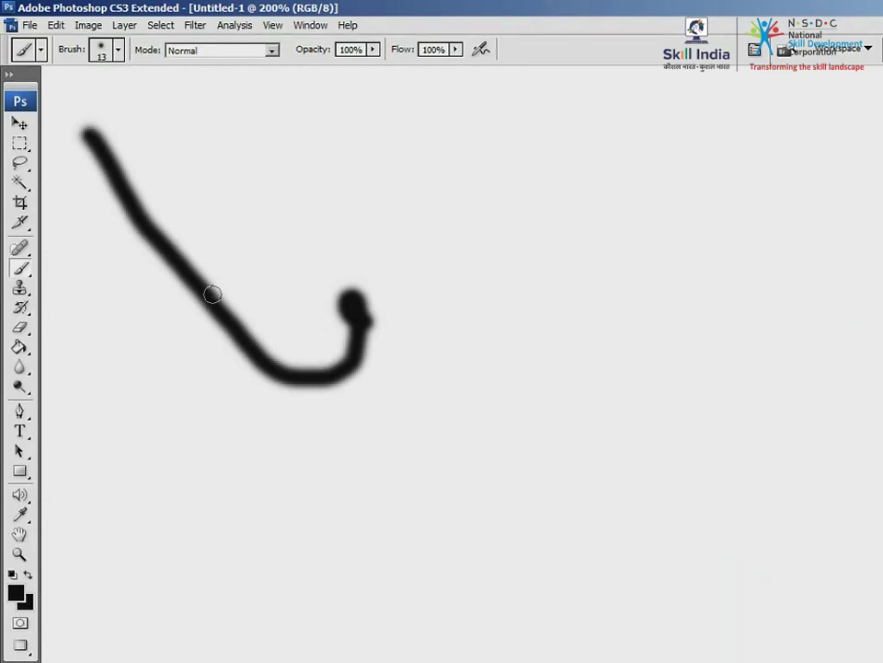
Step: Enlarge the brush to 40 px and paint a thick black curved stroke beside the thin one
key("bracketright")
key("bracketright")
key("bracketright")
mouse_move(259, 107)
left_mouse_down()
mouse_move(326, 146)
mouse_move(565, 388)
mouse_move(461, 473)
left_mouse_up()
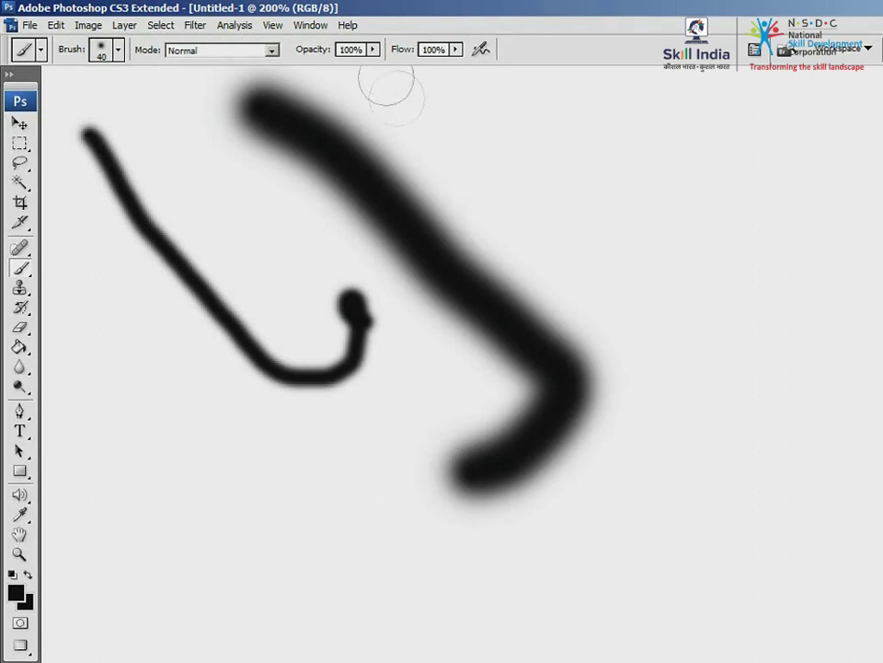
Step: Paint a curved stroke beside the thick black one at 56% brush opacity, and restore the opacity to 100%
left_click(373, 50)
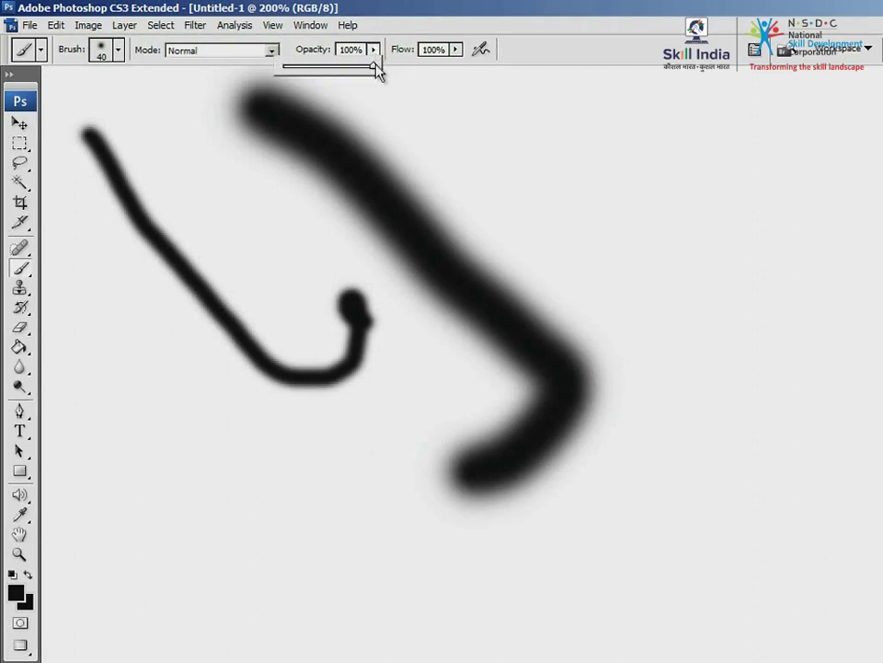
left_click_drag(375, 72, 335, 71)
mouse_move(523, 133)
left_mouse_down()
mouse_move(674, 295)
mouse_move(731, 416)
mouse_move(683, 517)
left_mouse_up()
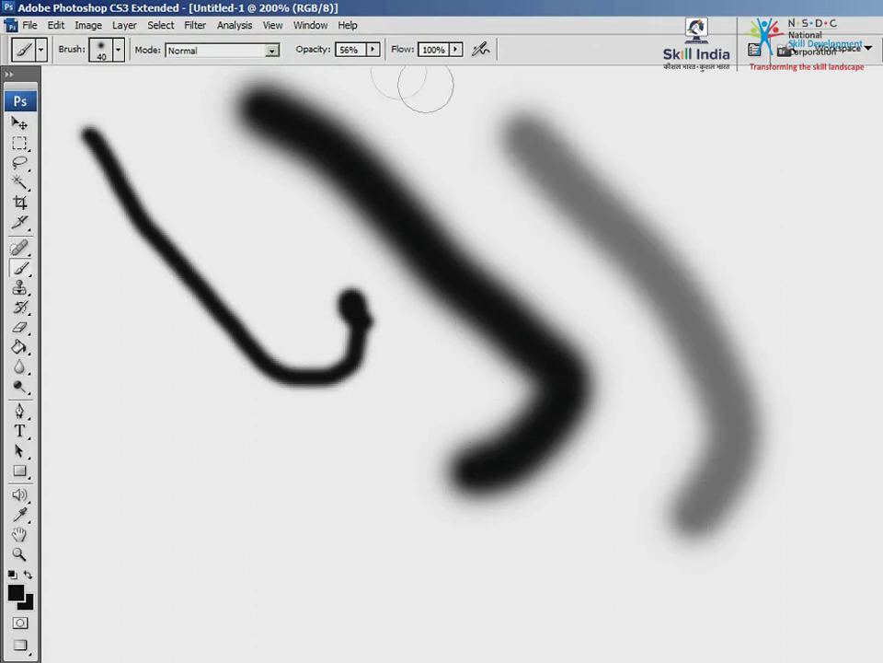
left_click(374, 53)
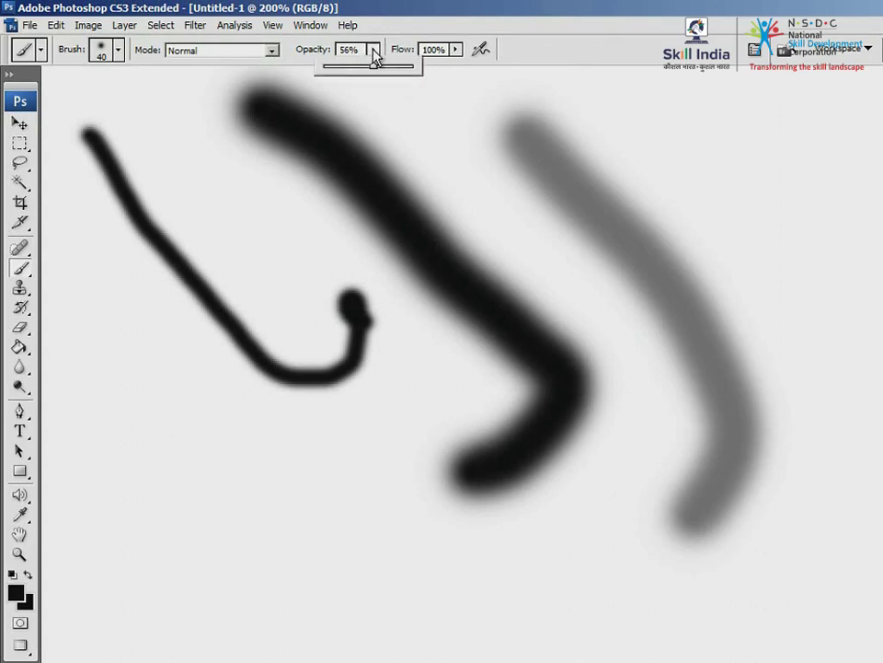
left_click_drag(375, 71, 419, 72)
left_click(359, 48)
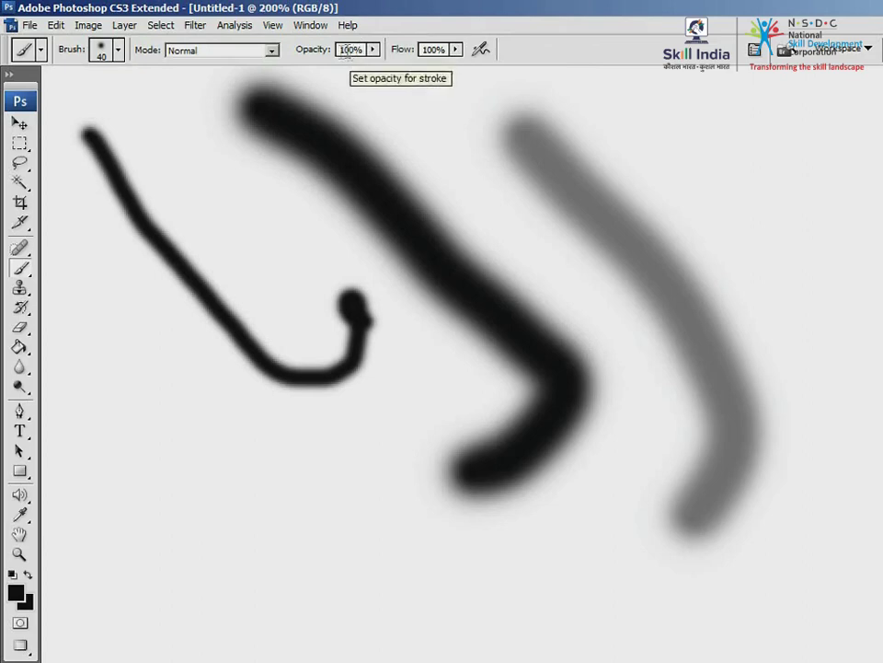
Step: Draw a hard-edged curve and a closed bean-like outline below the brush strokes with the Pencil tool at 8 px
right_click(30, 278)
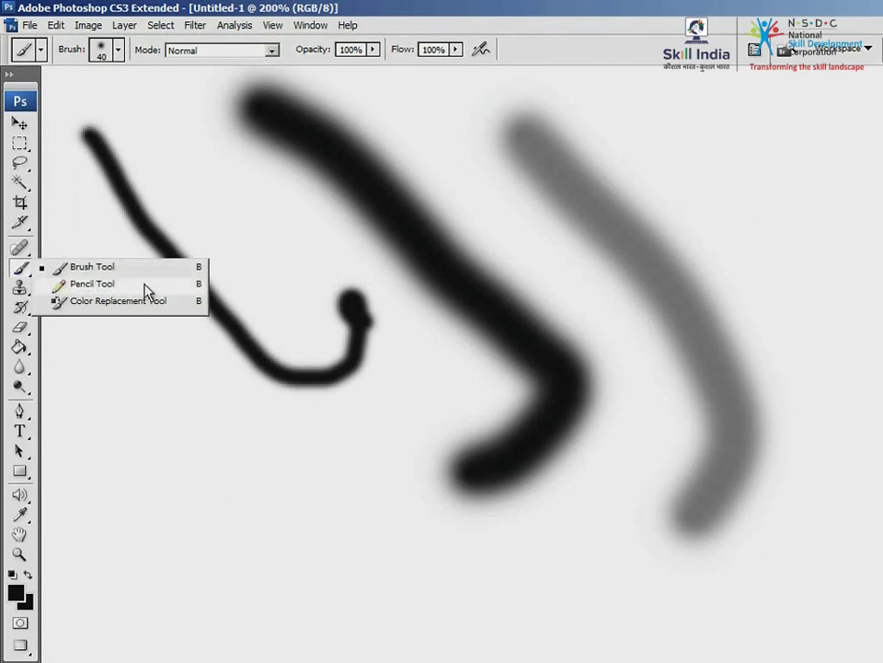
left_click(92, 283)
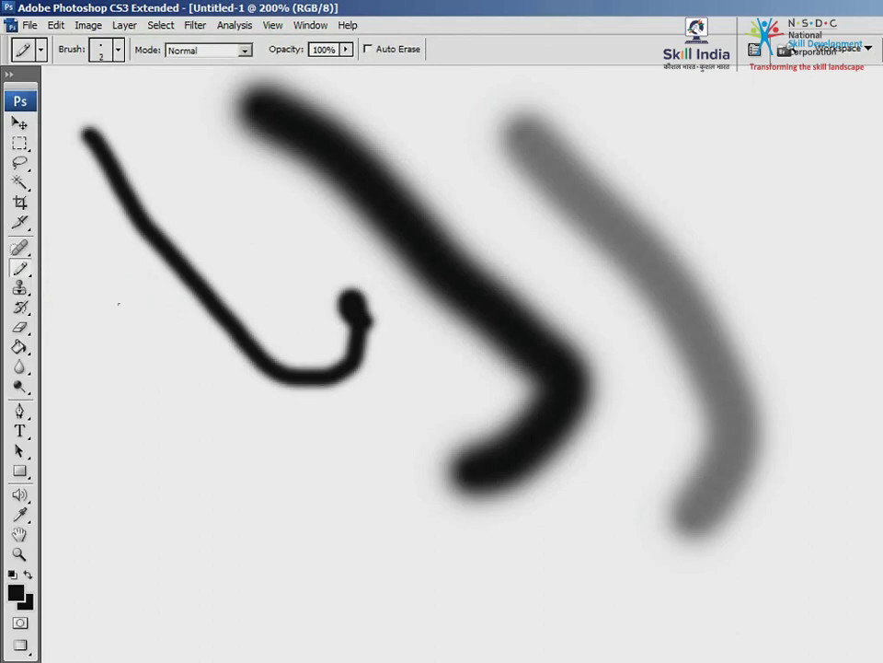
key("bracketright")
key("bracketright")
key("bracketright")
mouse_move(77, 293)
left_mouse_down()
mouse_move(232, 543)
mouse_move(328, 585)
mouse_move(438, 594)
left_mouse_up()
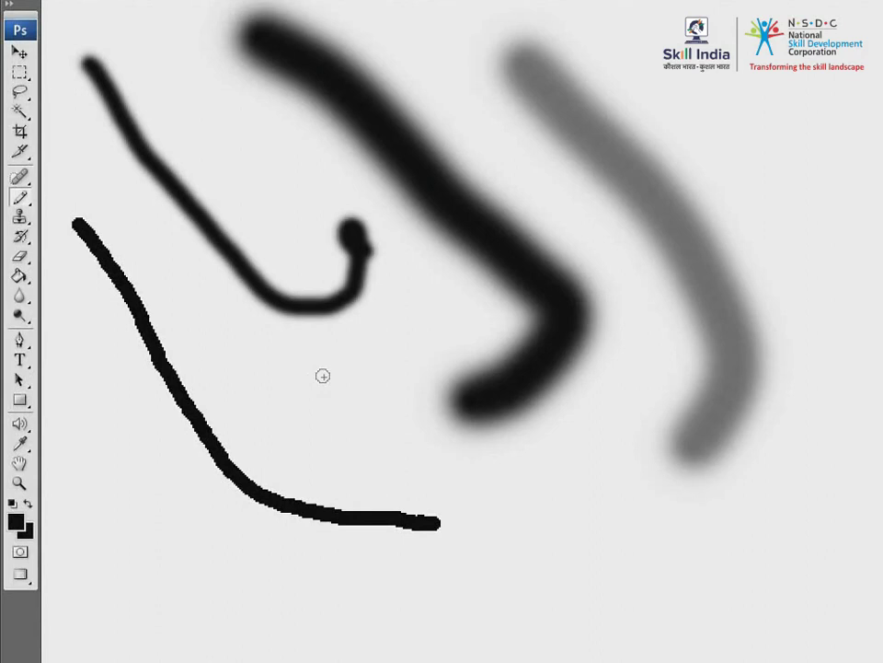
mouse_move(607, 545)
left_mouse_down()
mouse_move(511, 547)
mouse_move(470, 603)
mouse_move(378, 595)
mouse_move(515, 645)
mouse_move(524, 658)
mouse_move(636, 653)
mouse_move(645, 571)
mouse_move(607, 546)
left_mouse_up()
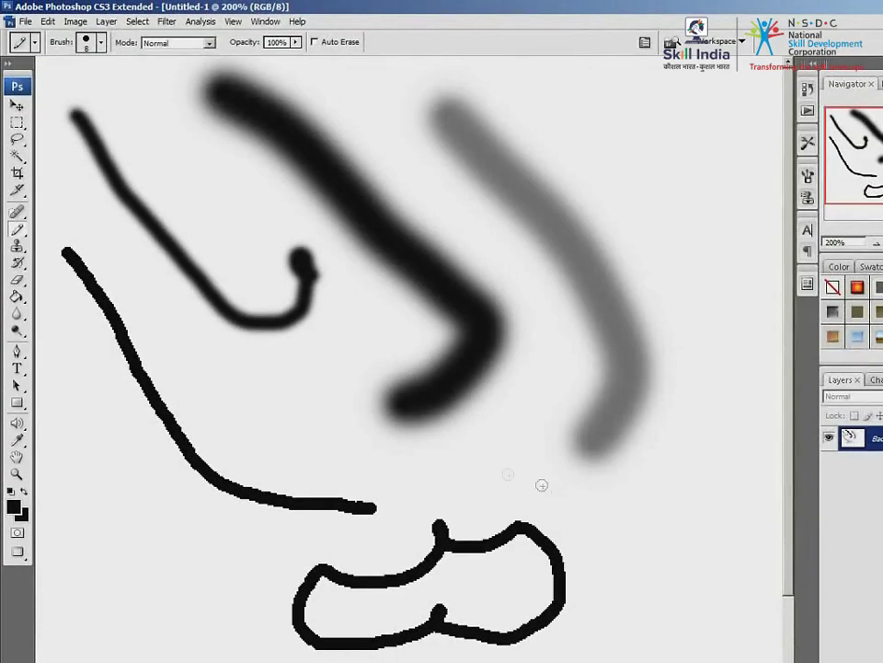
Step: Erase the whole open pencil curve with the Eraser tool at 13 px
left_click(22, 283)
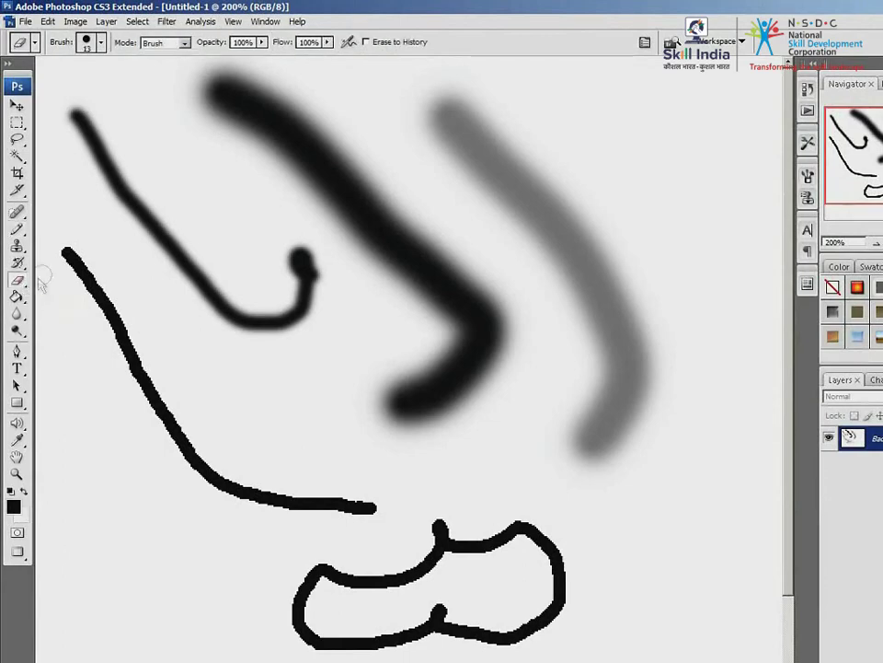
mouse_move(73, 251)
left_mouse_down()
mouse_move(72, 280)
mouse_move(90, 252)
mouse_move(89, 308)
mouse_move(103, 322)
mouse_move(117, 280)
mouse_move(126, 306)
mouse_move(124, 376)
mouse_move(141, 345)
mouse_move(141, 377)
mouse_move(150, 371)
mouse_move(164, 404)
mouse_move(158, 432)
mouse_move(184, 434)
mouse_move(214, 454)
mouse_move(207, 484)
mouse_move(236, 498)
mouse_move(250, 470)
mouse_move(229, 468)
mouse_move(260, 490)
mouse_move(246, 499)
mouse_move(276, 504)
left_mouse_up()
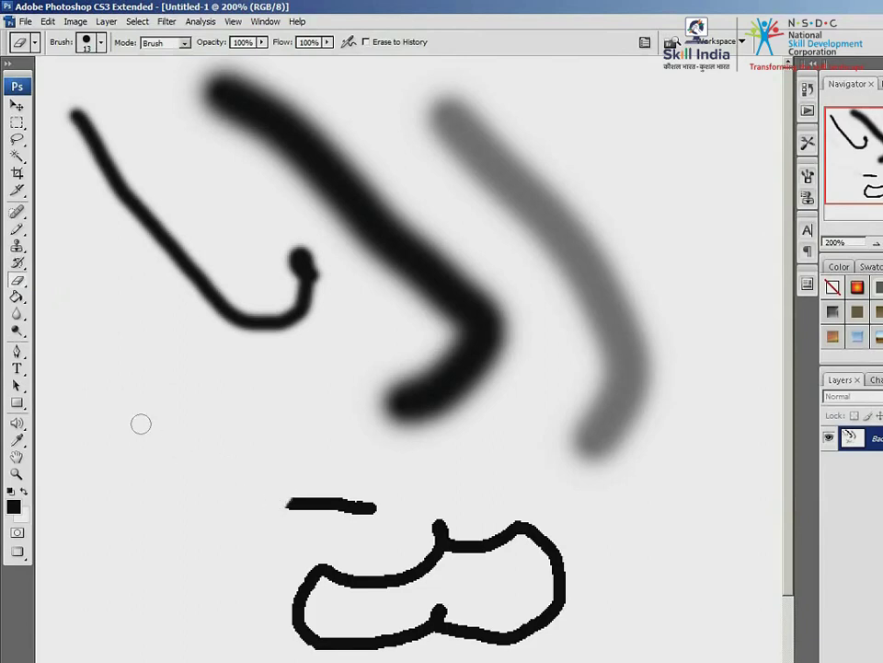
left_click_drag(280, 501, 335, 503)
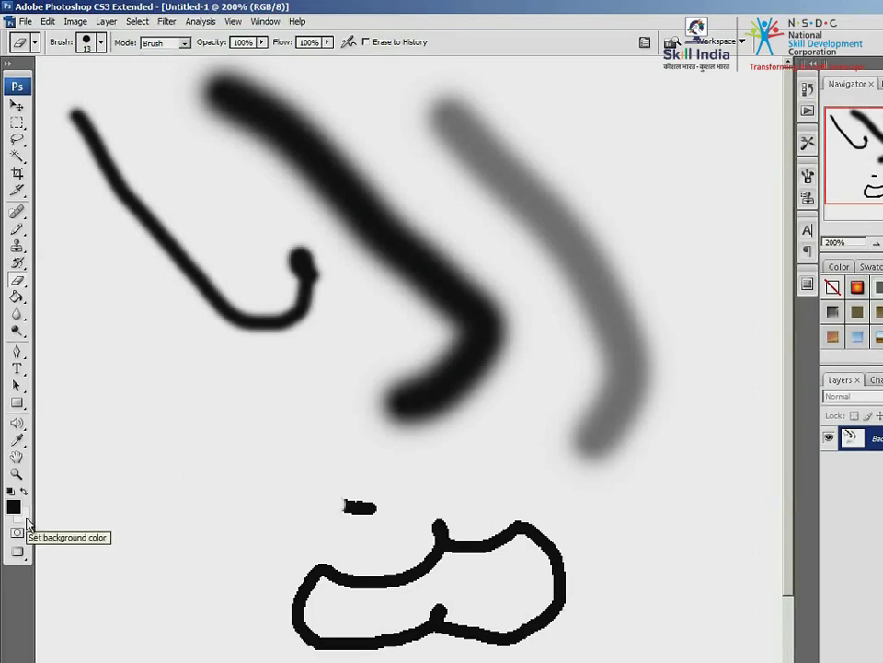
left_click_drag(379, 505, 359, 508)
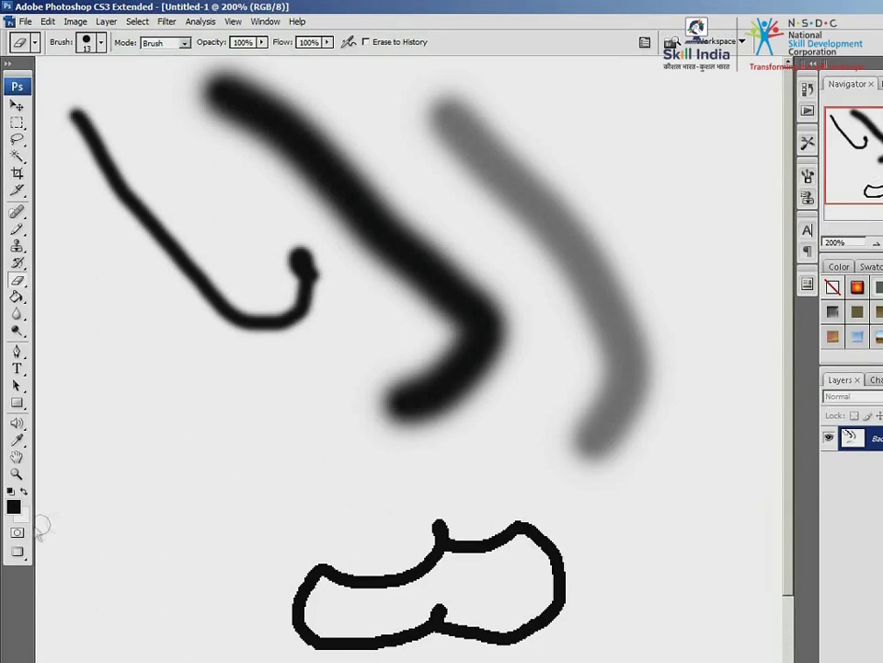
Step: Set the background color to red bf4d4d and run the eraser along the thin hook-shaped brush stroke
left_click(20, 516)
left_click_drag(365, 262, 409, 233)
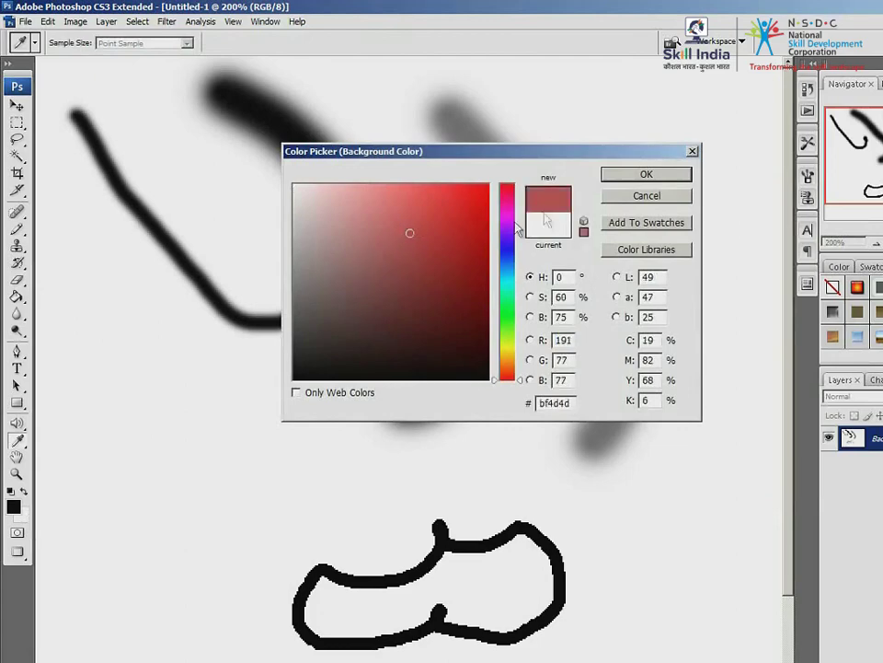
left_click(637, 177)
mouse_move(81, 102)
left_mouse_down()
mouse_move(99, 145)
mouse_move(76, 112)
mouse_move(127, 195)
mouse_move(108, 175)
mouse_move(220, 304)
mouse_move(285, 321)
mouse_move(305, 288)
mouse_move(308, 255)
mouse_move(313, 296)
mouse_move(291, 282)
mouse_move(302, 249)
left_mouse_up()
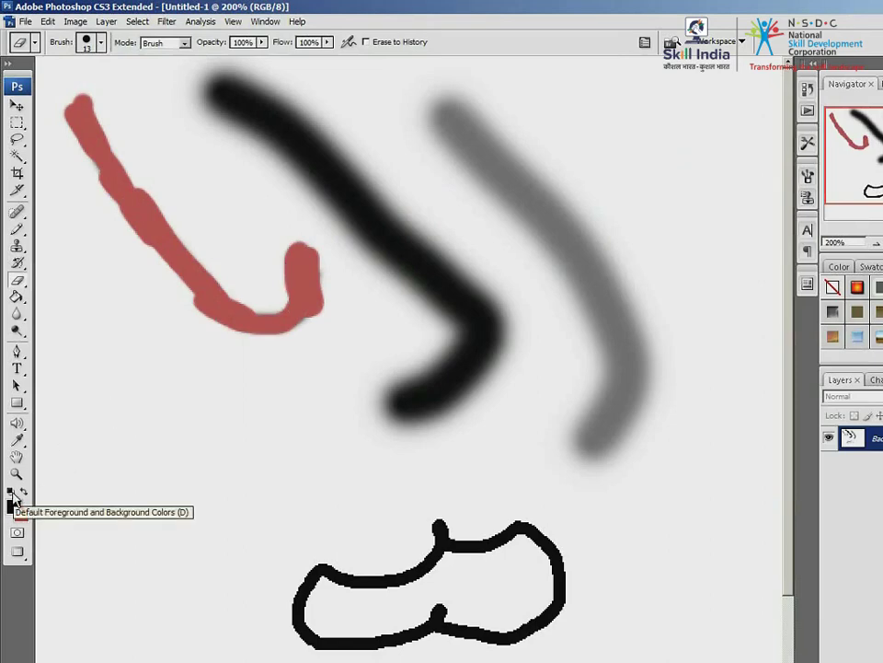
Step: Restore the default foreground and background colors and erase all remaining strokes, enlarging the eraser to 90 px
left_click(12, 495)
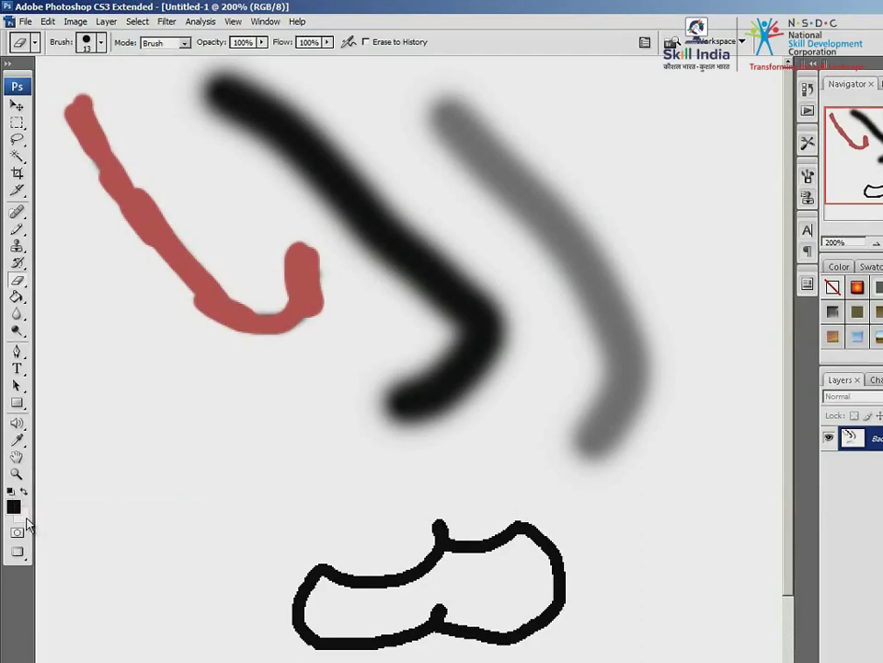
mouse_move(106, 164)
left_mouse_down()
mouse_move(75, 93)
mouse_move(89, 115)
mouse_move(76, 95)
mouse_move(70, 134)
mouse_move(66, 117)
mouse_move(126, 206)
mouse_move(97, 128)
mouse_move(131, 205)
mouse_move(122, 166)
mouse_move(166, 251)
mouse_move(162, 223)
mouse_move(178, 246)
mouse_move(141, 245)
mouse_move(231, 302)
mouse_move(179, 238)
mouse_move(211, 319)
left_mouse_up()
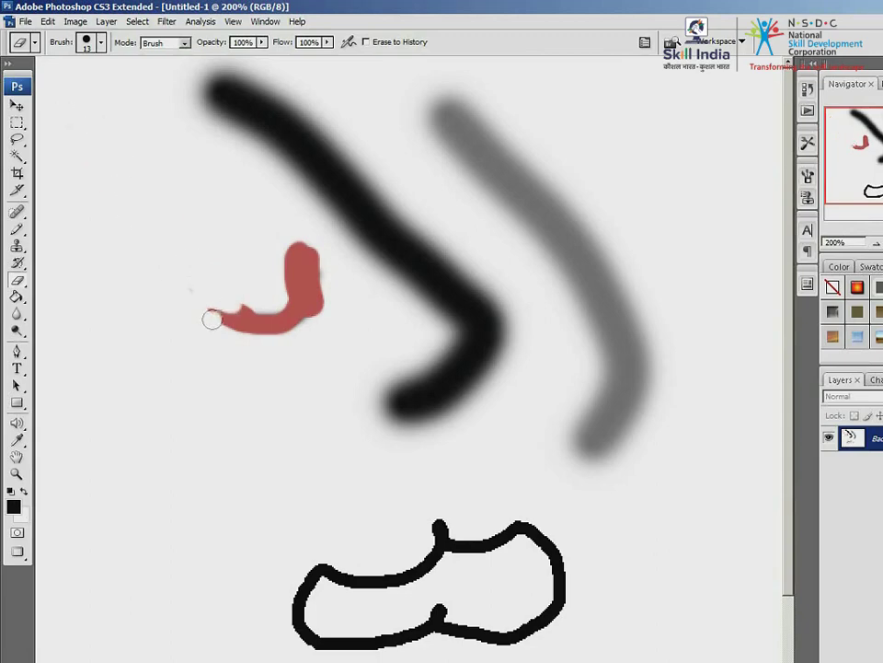
key("bracketright")
key("bracketright")
key("bracketright")
key("bracketright")
key("bracketright")
key("bracketright")
key("bracketright")
key("bracketright")
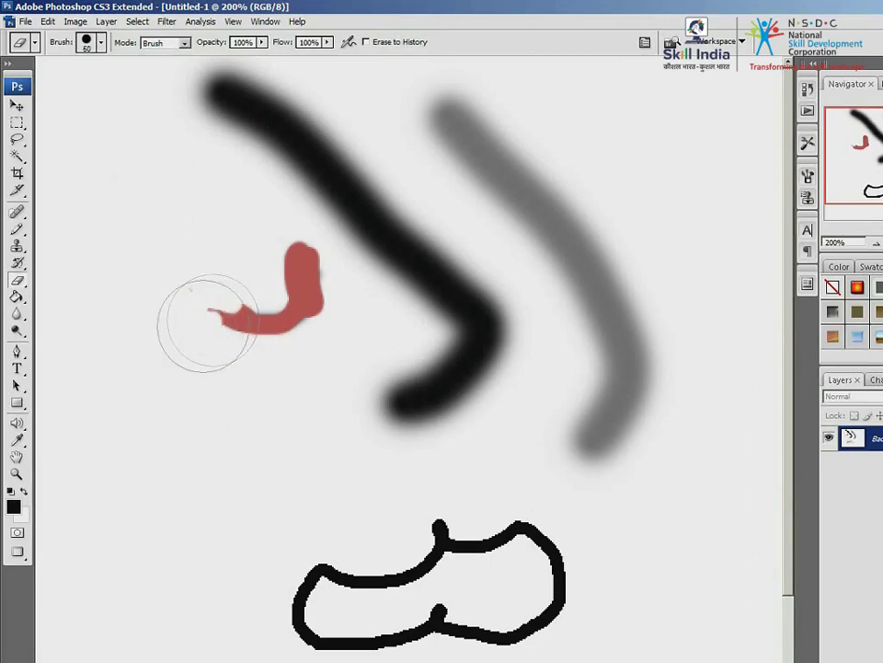
mouse_move(174, 128)
left_mouse_down()
mouse_move(477, 124)
mouse_move(261, 129)
mouse_move(71, 201)
mouse_move(324, 270)
mouse_move(148, 325)
mouse_move(412, 269)
mouse_move(349, 276)
mouse_move(288, 260)
mouse_move(552, 207)
mouse_move(640, 202)
mouse_move(252, 276)
mouse_move(535, 338)
mouse_move(367, 373)
mouse_move(500, 454)
mouse_move(582, 521)
mouse_move(591, 603)
mouse_move(340, 602)
mouse_move(302, 571)
mouse_move(382, 236)
left_mouse_up()
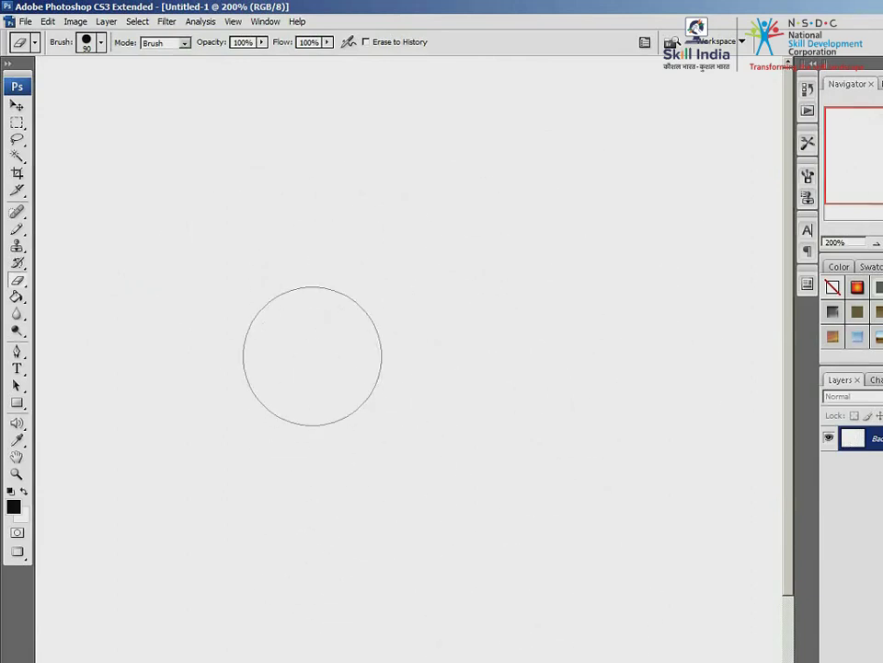
Step: Reduce the eraser brush size to 7 px
key("bracketleft")
key("bracketleft")
key("bracketleft")
key("bracketleft")
key("bracketleft")
key("bracketleft")
key("bracketleft")
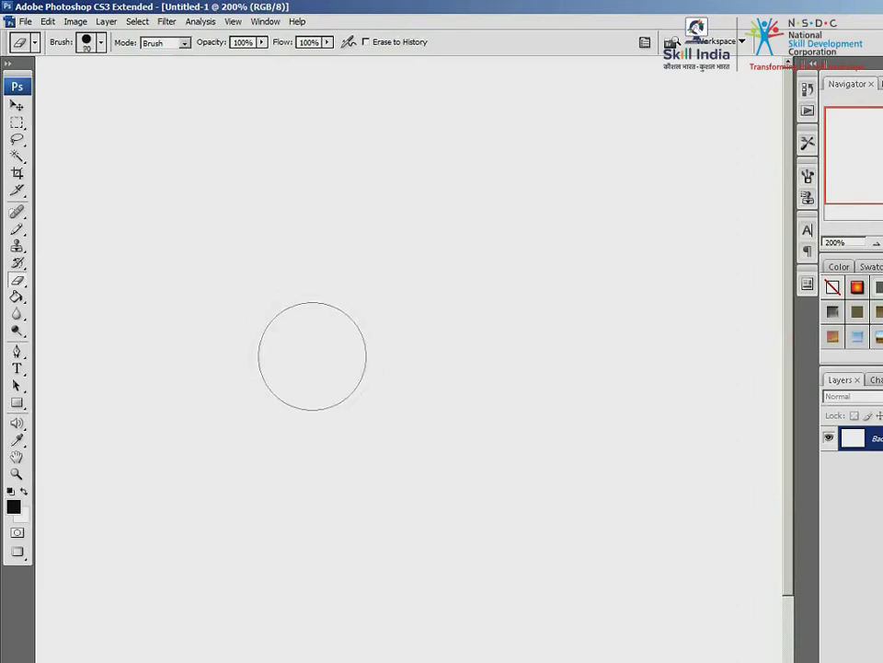
key("bracketleft")
key("bracketleft")
key("bracketleft")
key("bracketleft")
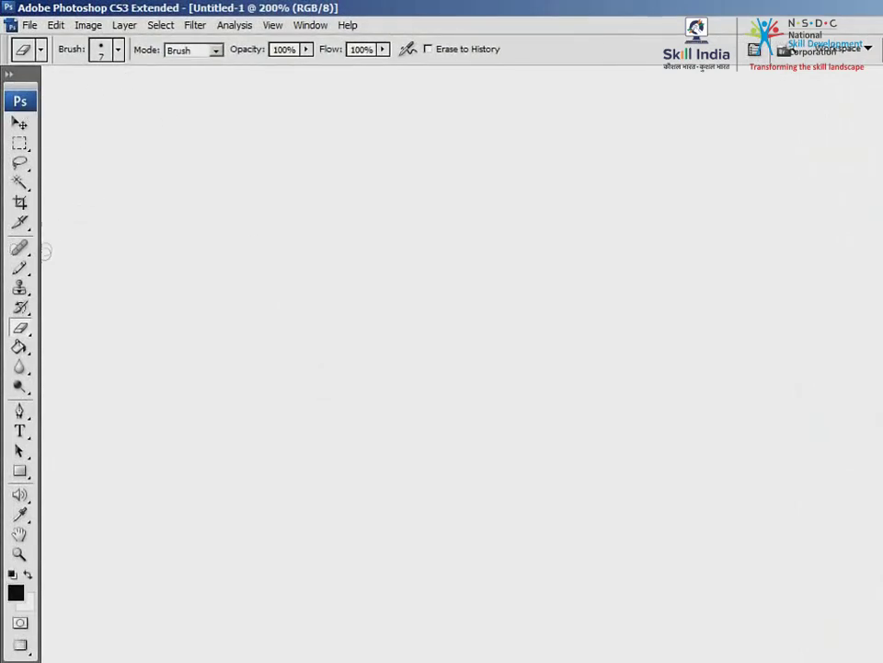
Step: Set up the Color Replacement tool on smile_1.jpg with a 30 px brush and 29% tolerance
left_click(31, 278)
right_click(34, 280)
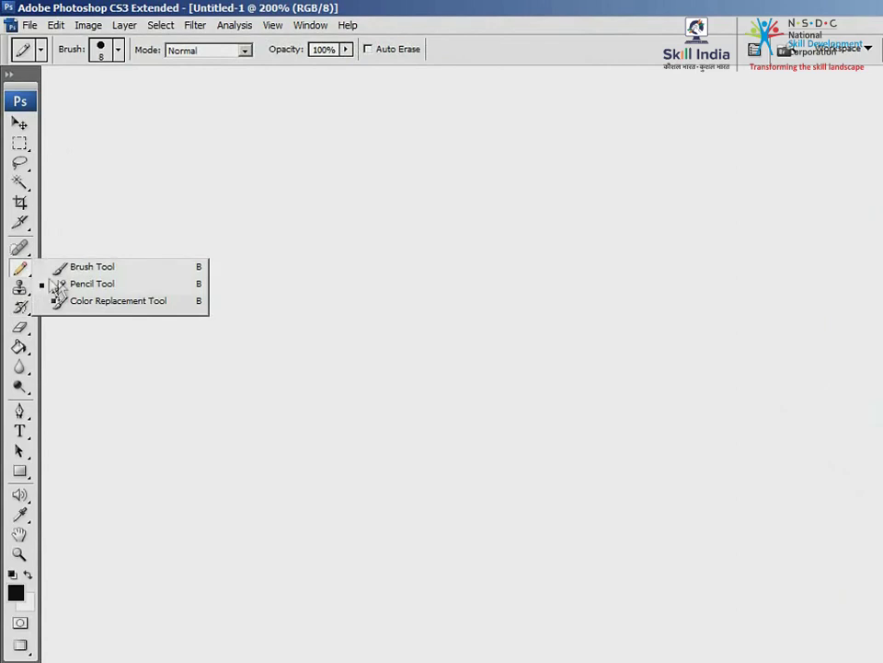
left_click(143, 301)
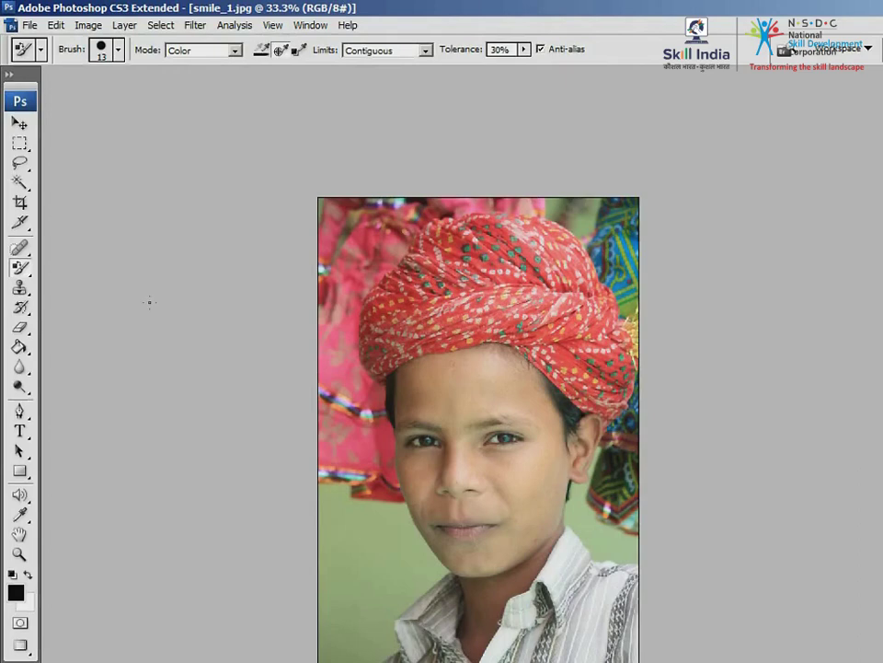
key("bracketright")
key("bracketright")
key("bracketright")
key("bracketright")
key("bracketright")
key("bracketright")
key("bracketright")
key("bracketright")
key("bracketright")
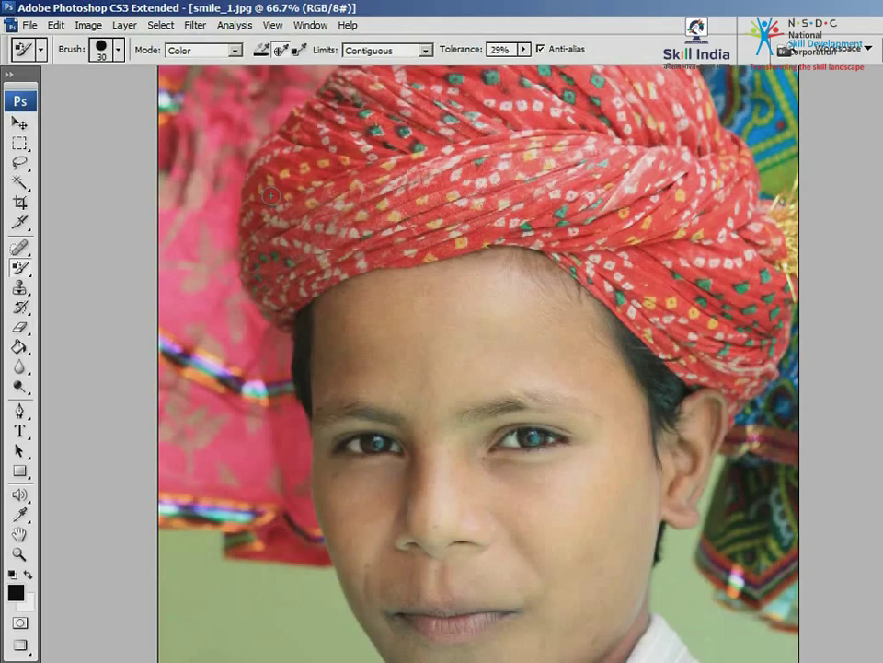
Step: Try recoloring the left side of the red turban with the black foreground color, and undo the color replacement
mouse_move(270, 195)
left_mouse_down()
mouse_move(302, 170)
mouse_move(266, 211)
mouse_move(311, 176)
mouse_move(266, 223)
mouse_move(320, 198)
mouse_move(270, 235)
mouse_move(286, 213)
mouse_move(274, 217)
mouse_move(250, 241)
mouse_move(253, 224)
mouse_move(250, 284)
mouse_move(267, 313)
mouse_move(288, 291)
mouse_move(283, 311)
mouse_move(348, 249)
mouse_move(304, 264)
mouse_move(343, 239)
mouse_move(268, 277)
mouse_move(277, 257)
mouse_move(267, 292)
mouse_move(333, 228)
mouse_move(261, 242)
mouse_move(308, 230)
mouse_move(268, 256)
mouse_move(324, 239)
mouse_move(357, 186)
mouse_move(290, 176)
mouse_move(344, 152)
mouse_move(298, 167)
mouse_move(372, 160)
mouse_move(337, 166)
mouse_move(357, 147)
mouse_move(386, 143)
mouse_move(340, 144)
mouse_move(367, 133)
mouse_move(297, 138)
mouse_move(262, 171)
mouse_move(318, 225)
mouse_move(377, 261)
left_mouse_up()
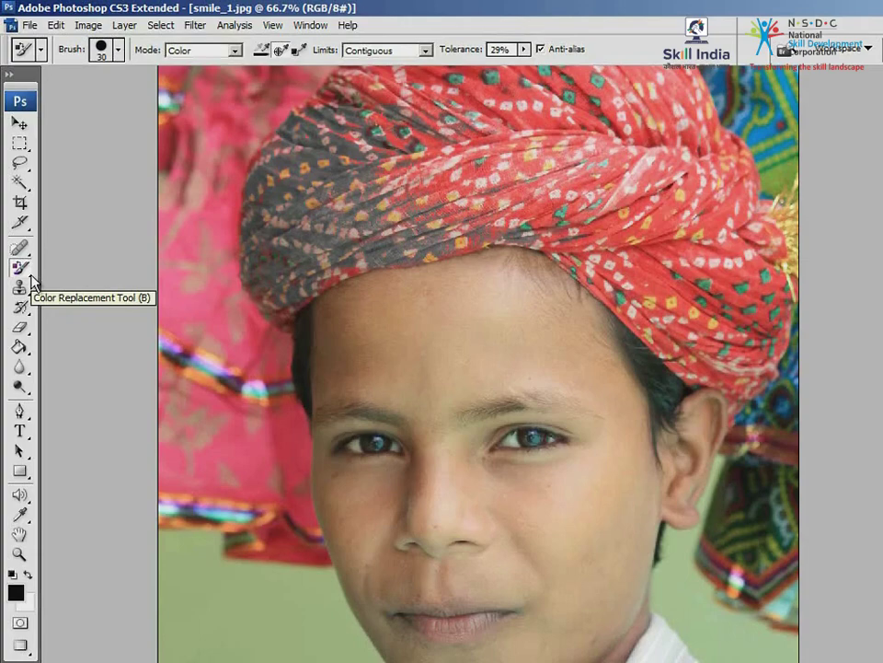
left_click(61, 28)
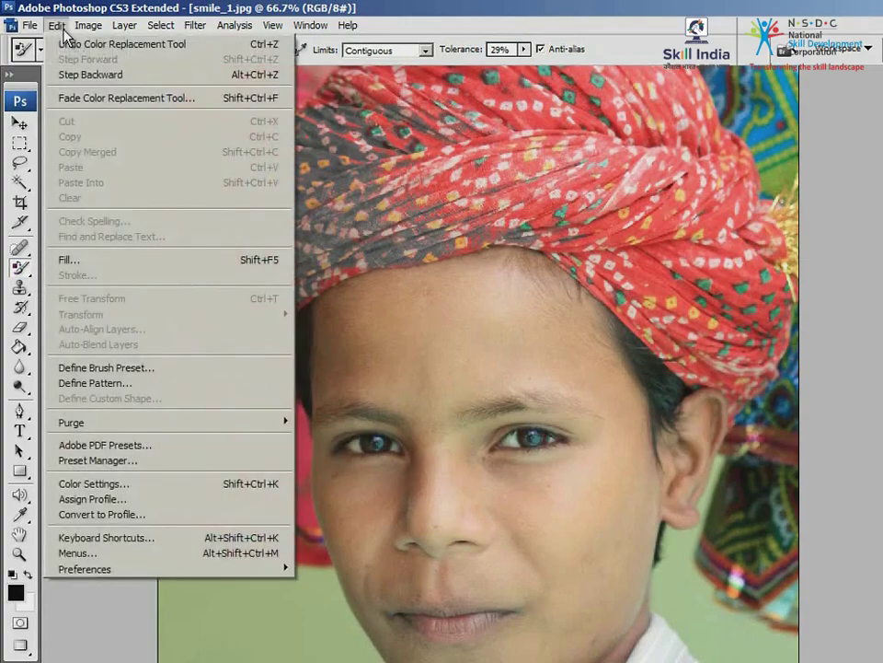
left_click(72, 44)
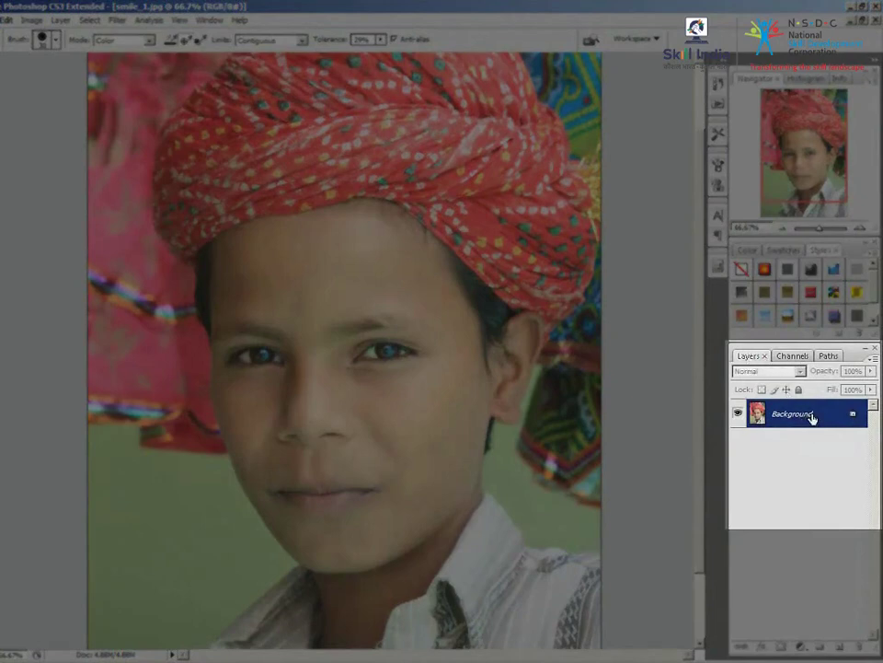
Step: Duplicate the Background layer within smile_1.jpg, keeping the name Background copy
right_click(812, 418)
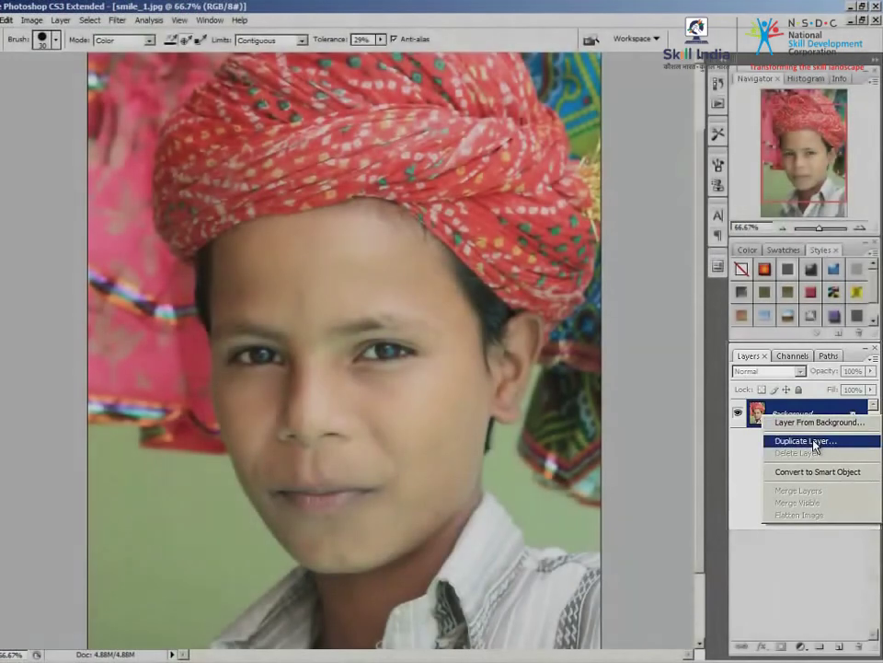
left_click(806, 441)
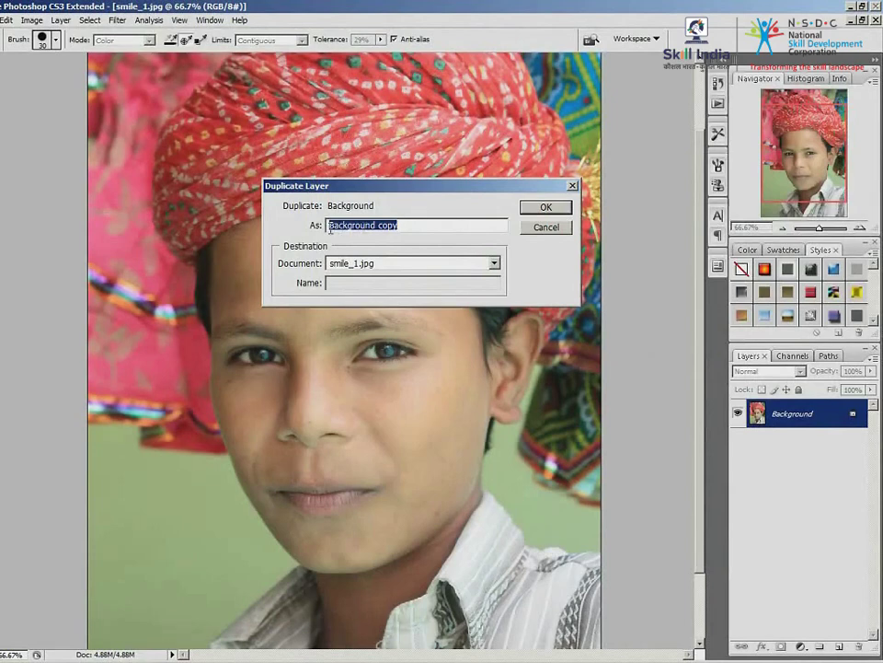
left_click(562, 210)
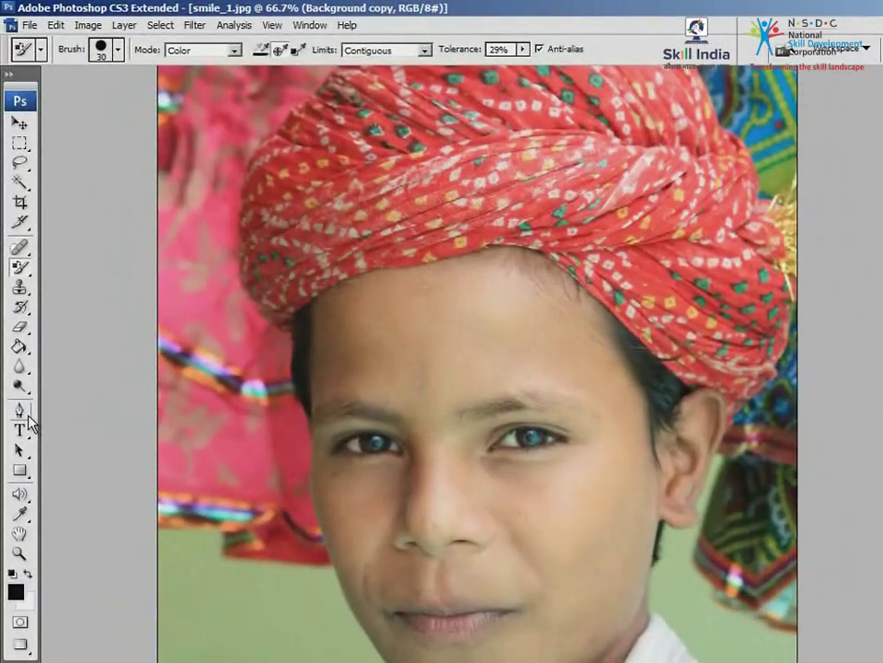
Step: Switch to Untitled-1 and use the Pen tool to outline the upper edge and rounded right end of a black teardrop shape
left_click(29, 418)
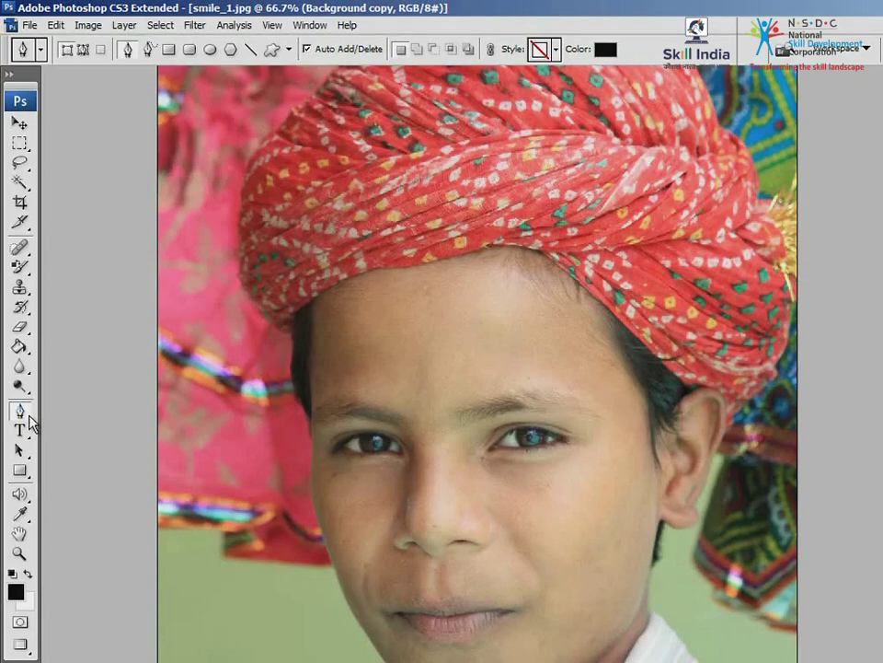
key("ctrl+Tab")
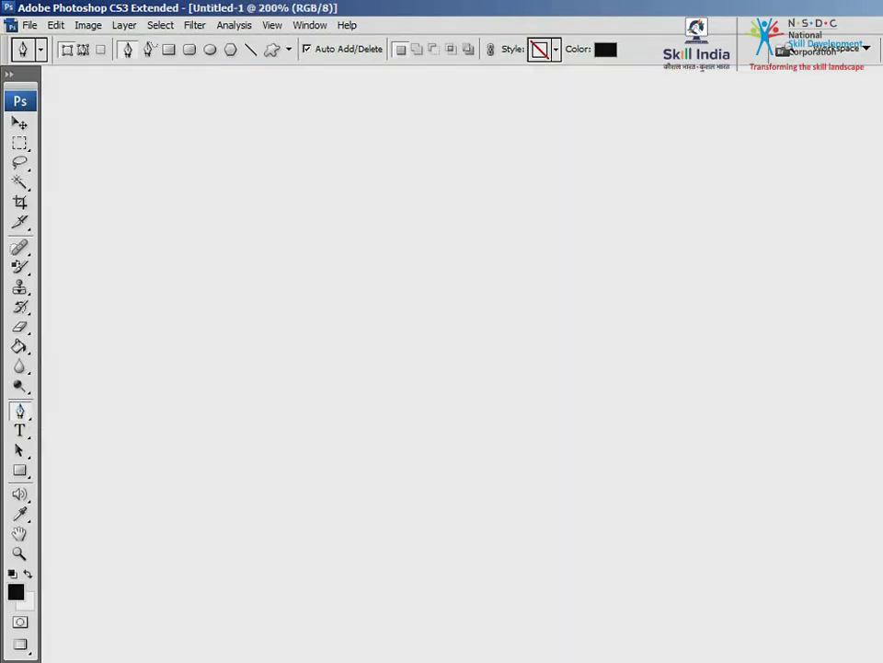
key("ctrl+0")
key("ctrl+minus")
key("ctrl+plus")
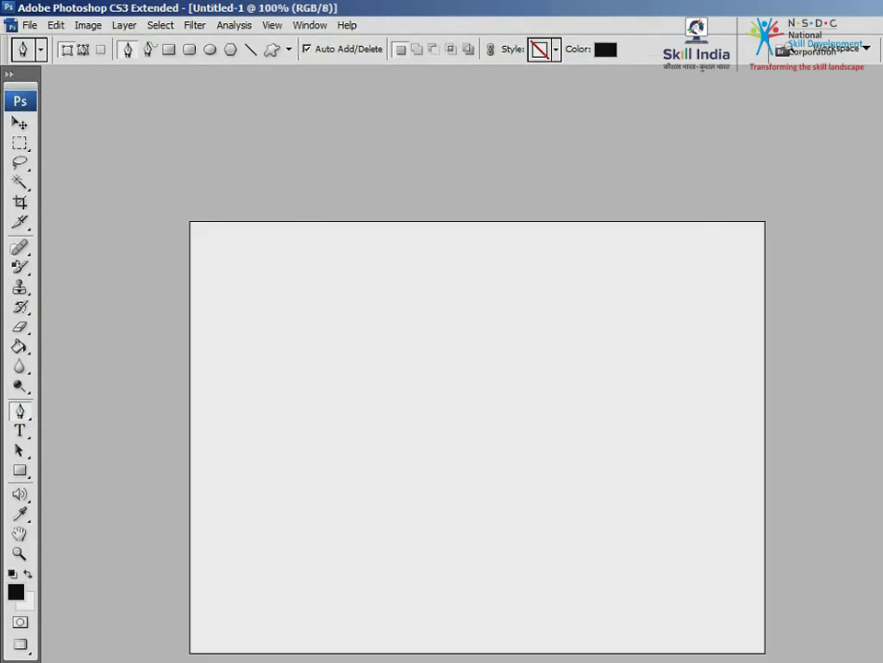
left_click(253, 383)
left_click(295, 358)
left_click(350, 322)
left_click(402, 319)
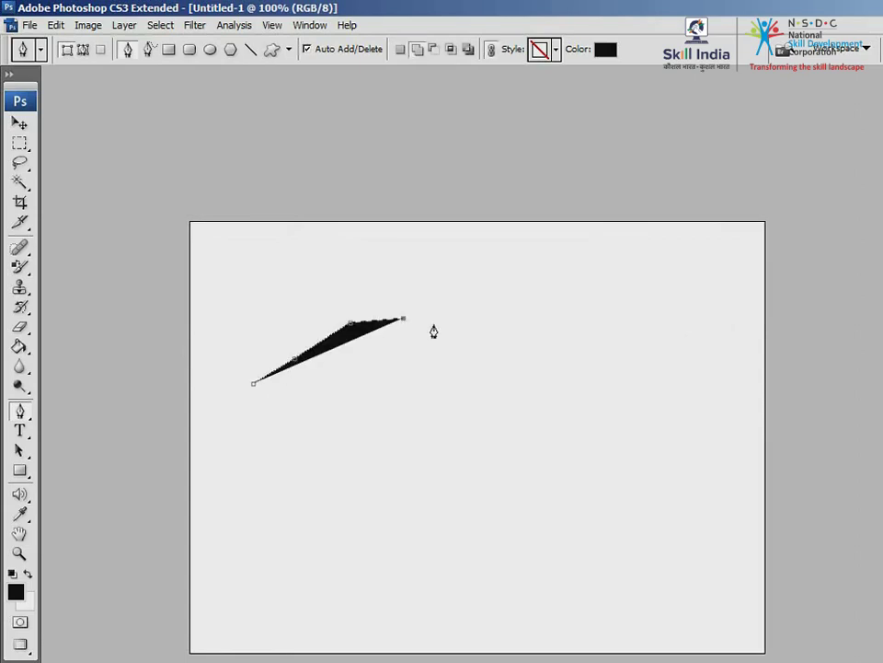
left_click(432, 324)
left_click(453, 338)
left_click(464, 358)
left_click(465, 382)
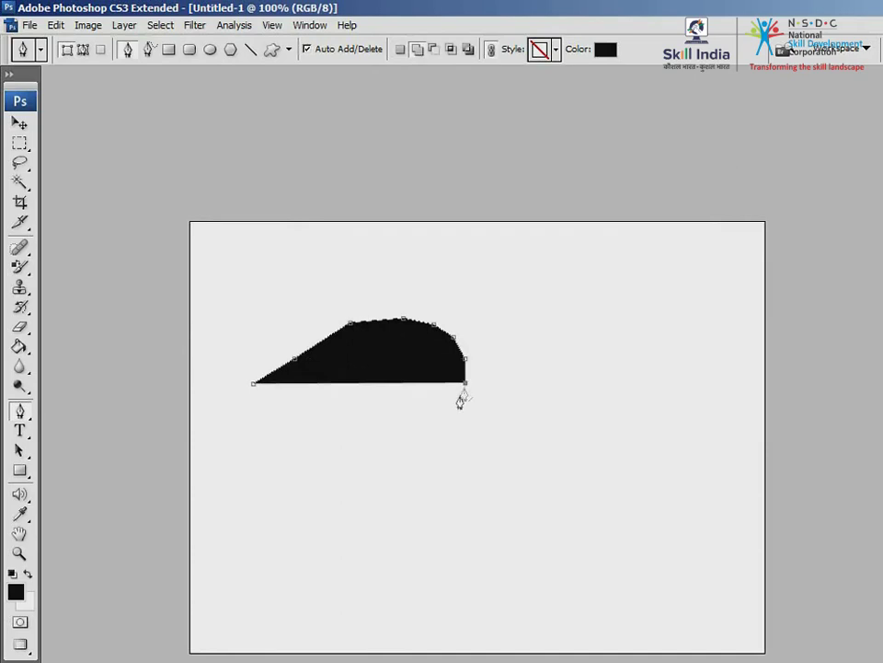
Step: Continue the teardrop's outline along its lower edge to a sharp tip at the far left, and finish the path
left_click(450, 405)
left_click(414, 422)
left_click(359, 428)
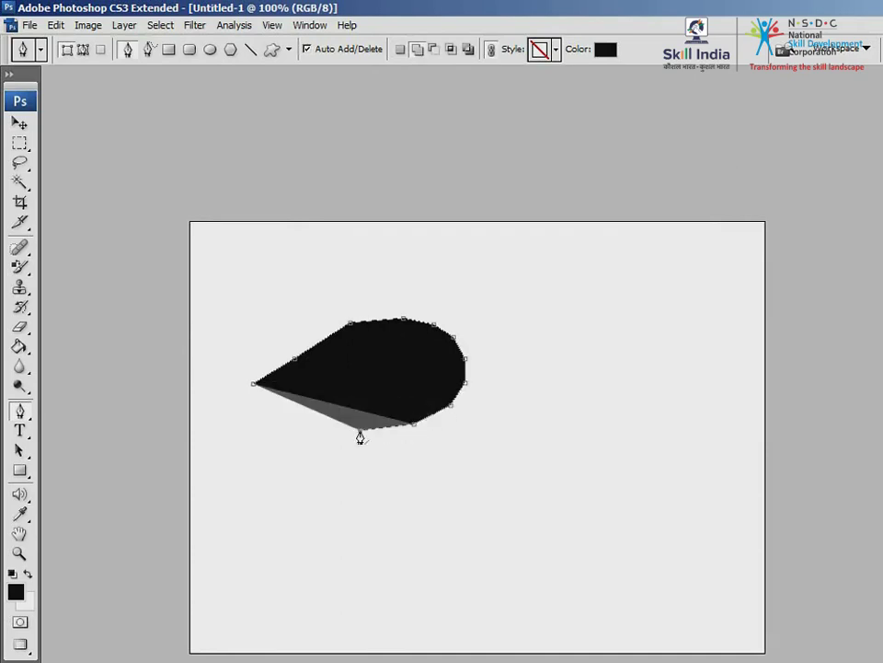
left_click(302, 420)
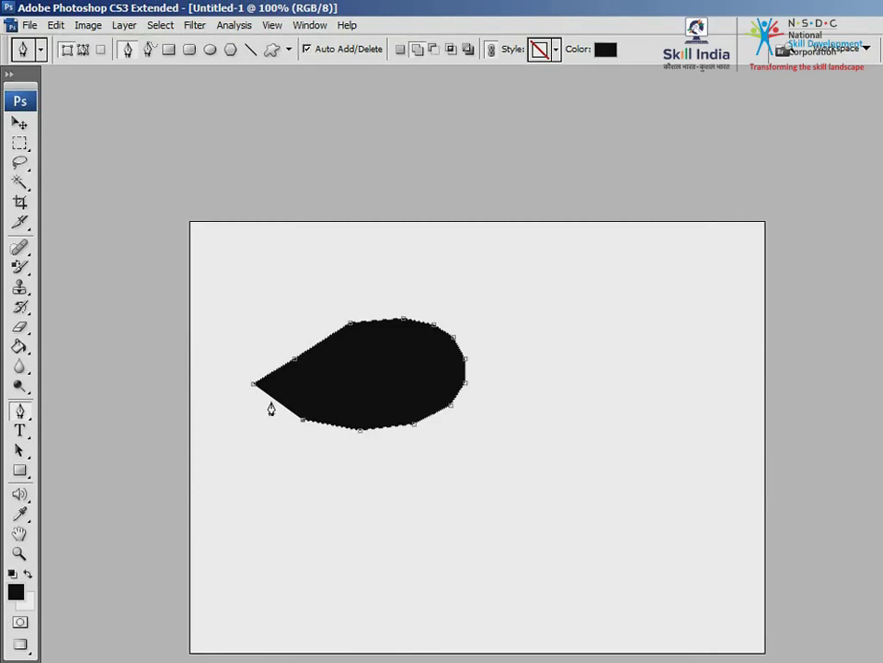
left_click(259, 406)
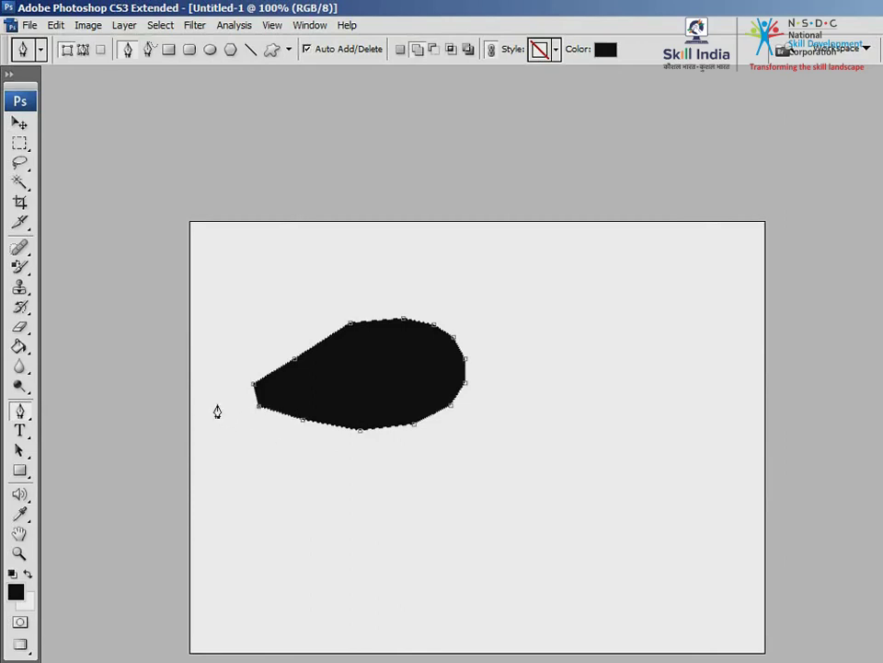
left_click(213, 405)
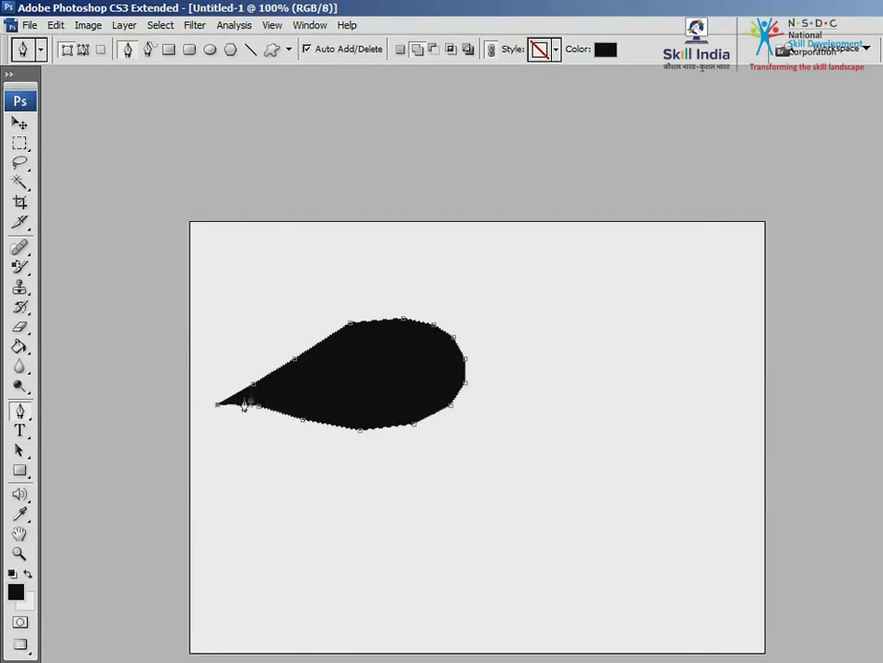
key("Return")
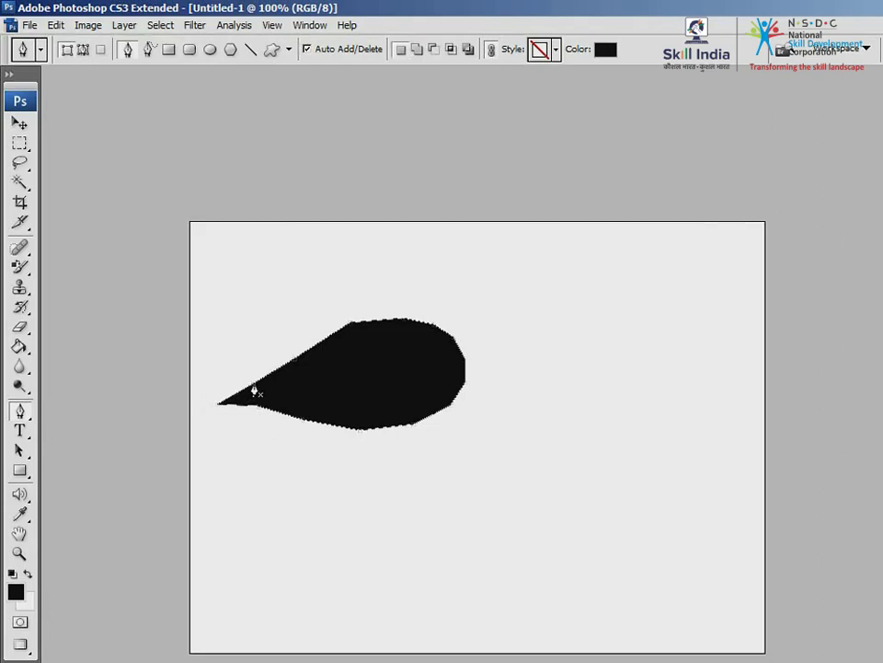
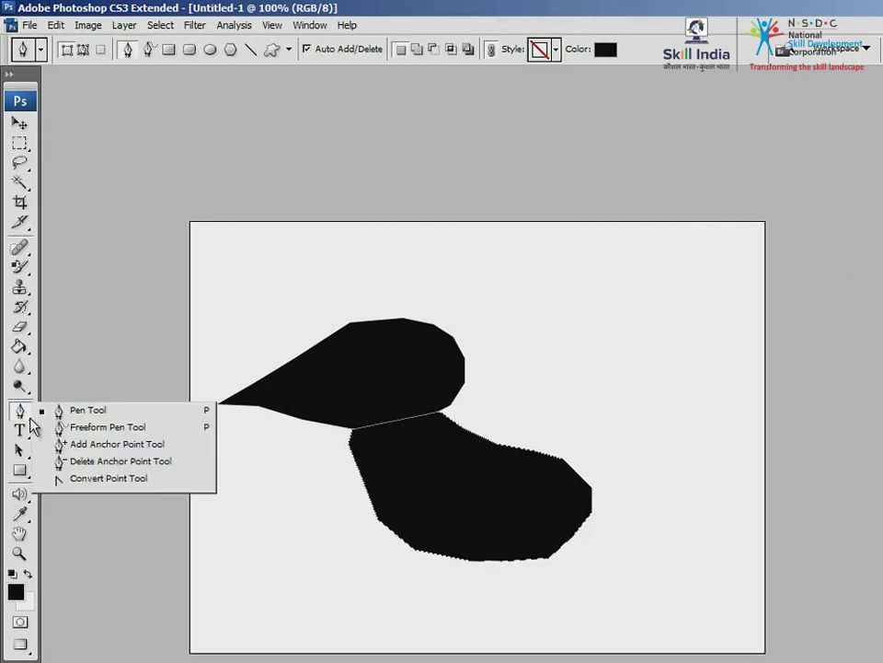
Step: Draw a closed irregular blob with the Freeform Pen tool in the upper right of the canvas
left_click(171, 427)
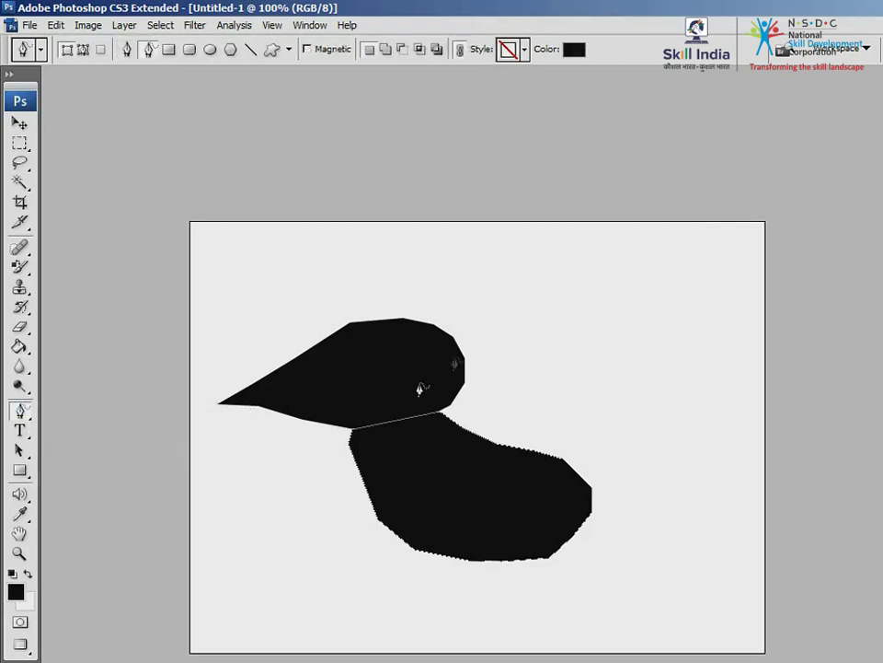
mouse_move(532, 307)
left_mouse_down()
mouse_move(577, 282)
mouse_move(669, 321)
mouse_move(652, 376)
mouse_move(675, 408)
mouse_move(667, 441)
mouse_move(594, 444)
mouse_move(542, 425)
mouse_move(556, 371)
mouse_move(502, 346)
mouse_move(478, 305)
mouse_move(533, 312)
left_mouse_up()
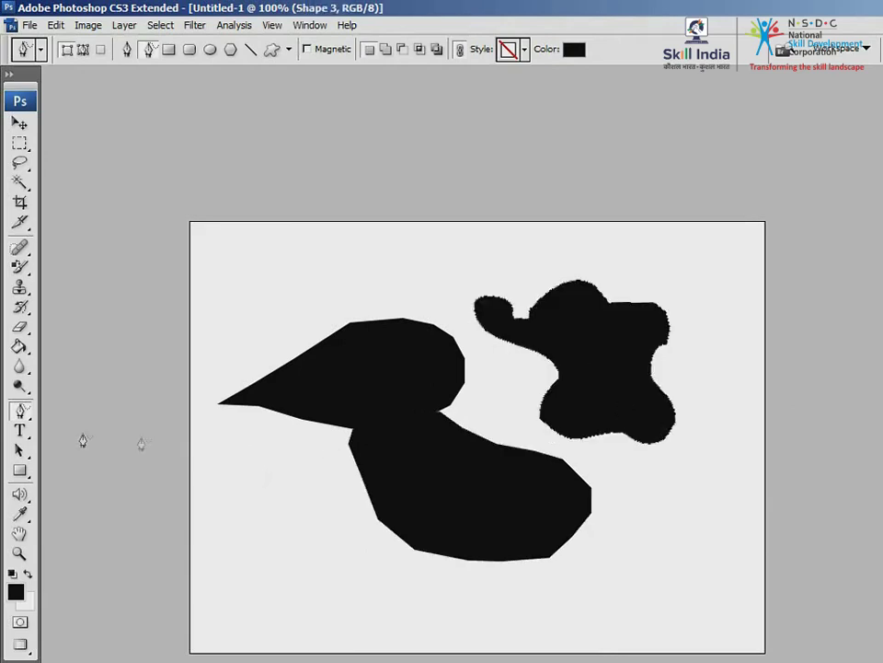
Step: Activate the Shape 1 teardrop path and add anchor points along its left-hand edges with the Add Anchor Point tool
left_click(20, 410)
key("plus")
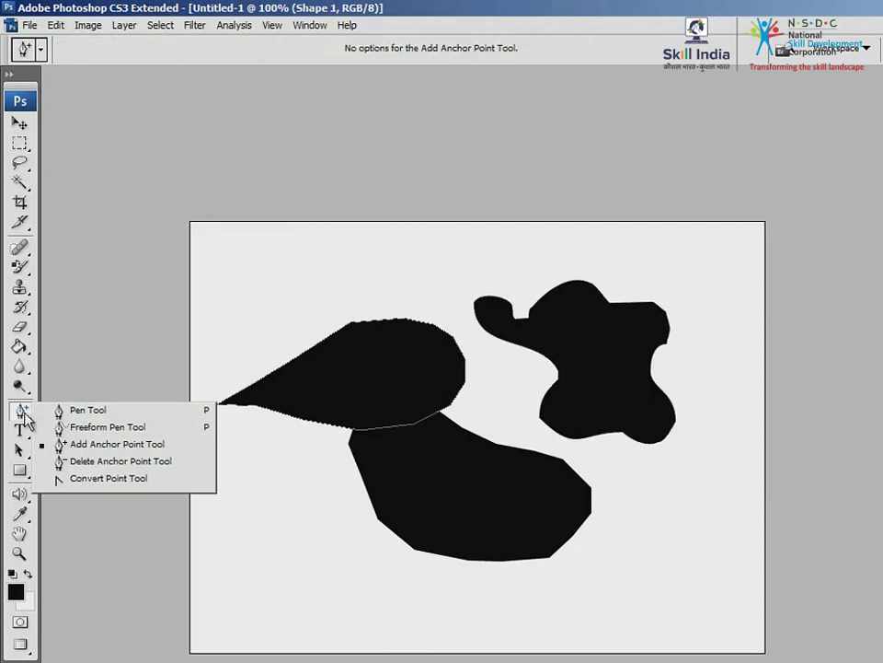
left_click(102, 480)
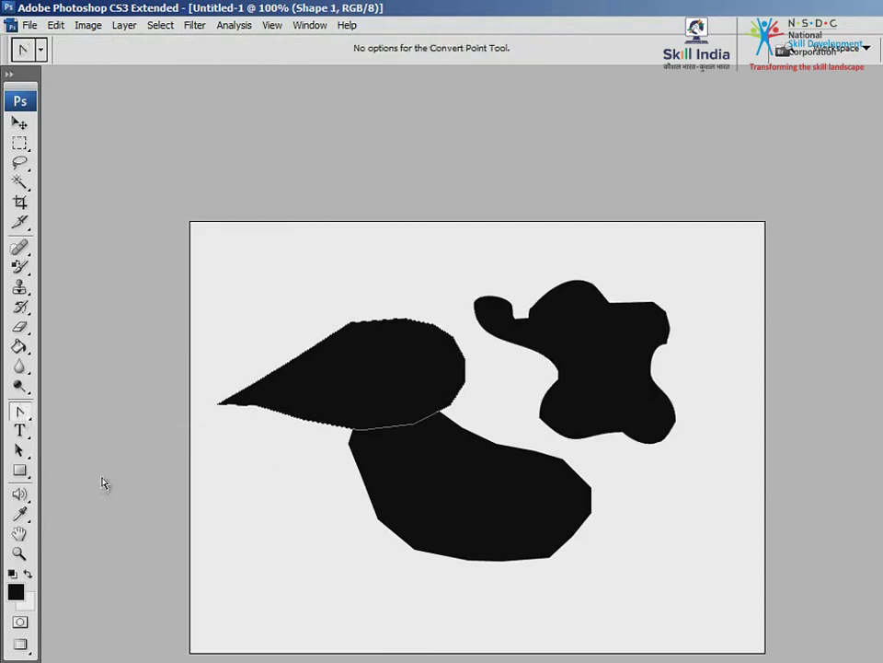
left_click(296, 369)
left_click(28, 418)
left_click(115, 445)
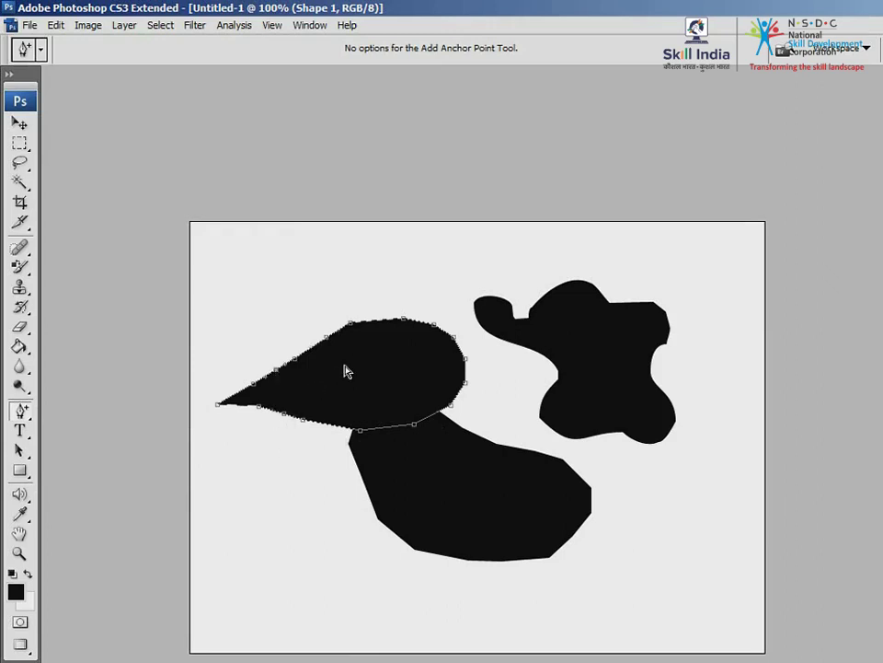
Step: Delete the anchor points along the teardrop's upper edge, leaving one straight edge from the left tip to the upper right
left_click(31, 416)
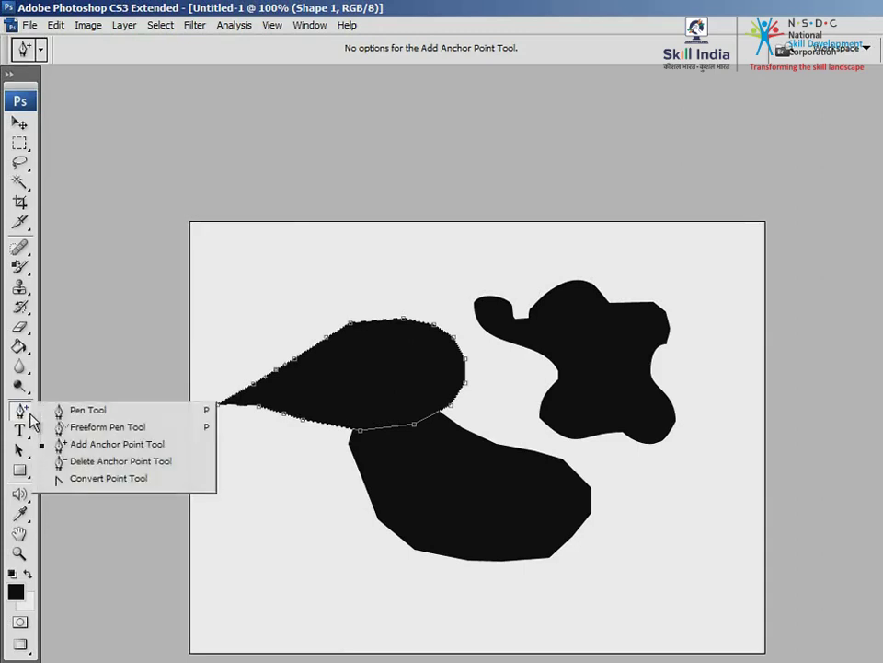
left_click(124, 463)
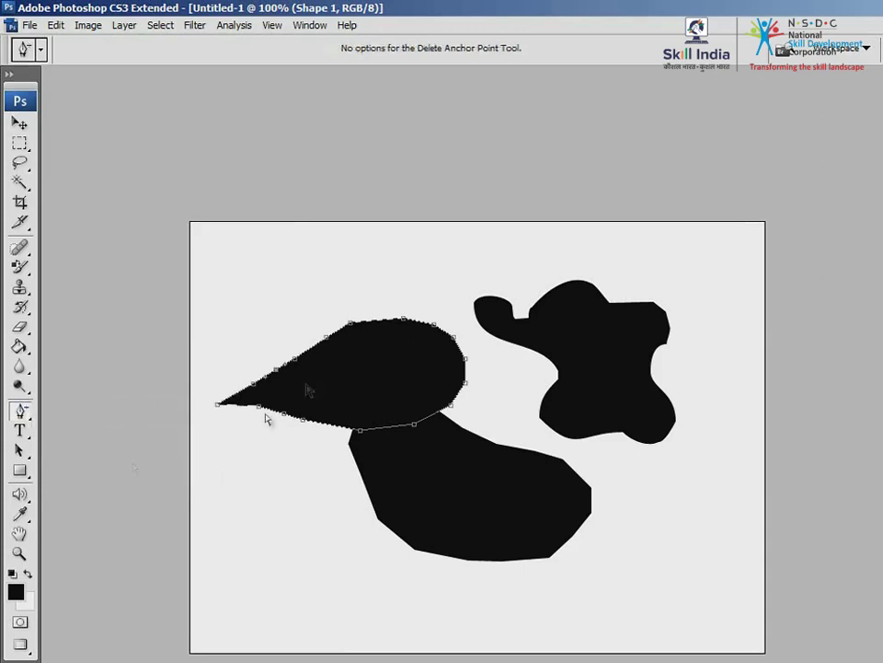
left_click(350, 328)
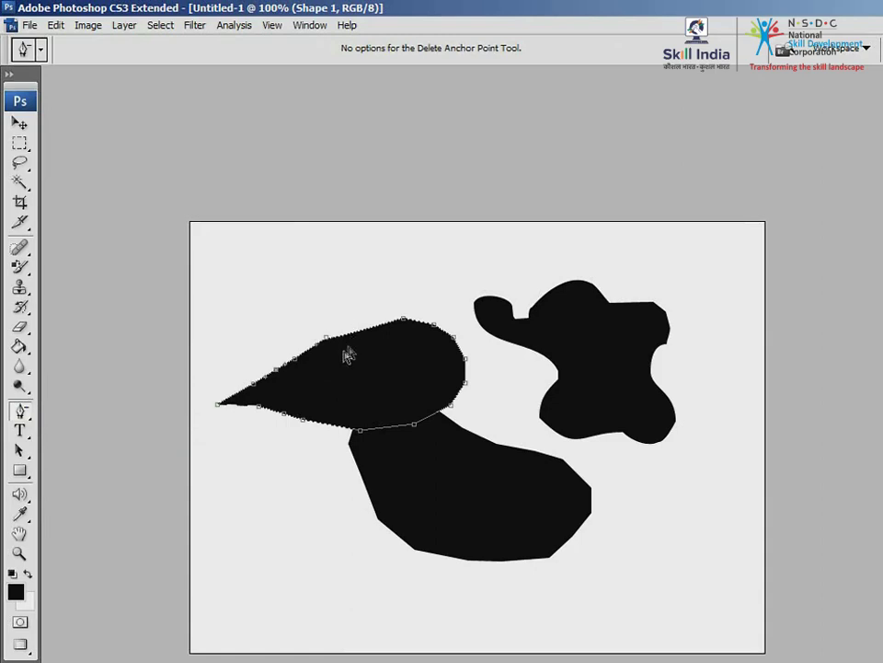
left_click(326, 342)
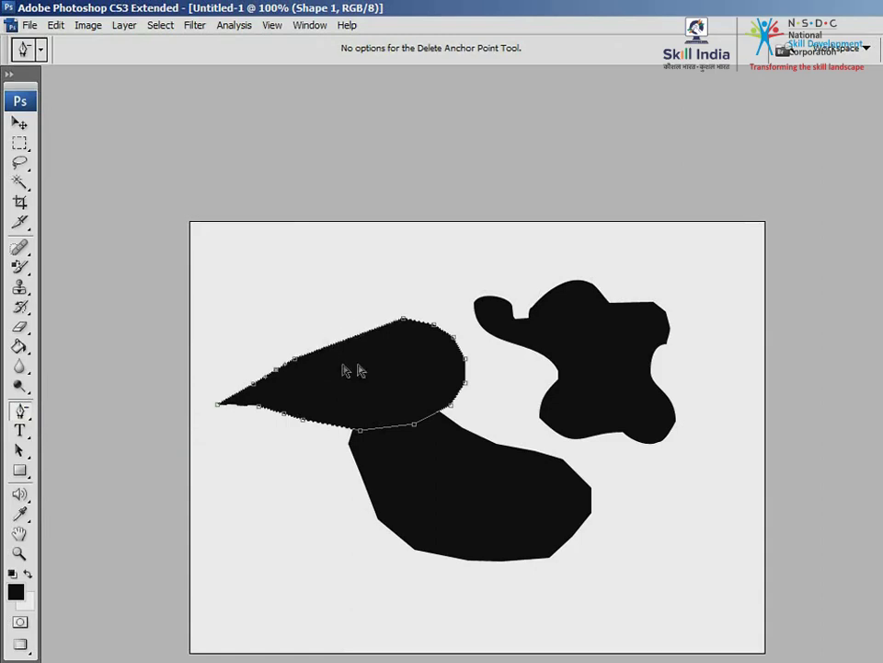
left_click(403, 327)
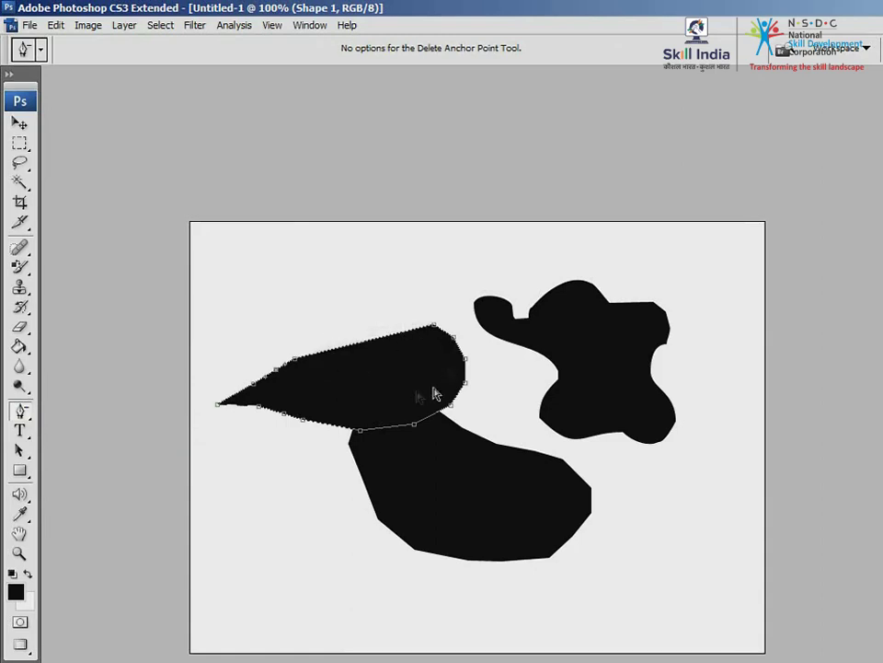
left_click(295, 362)
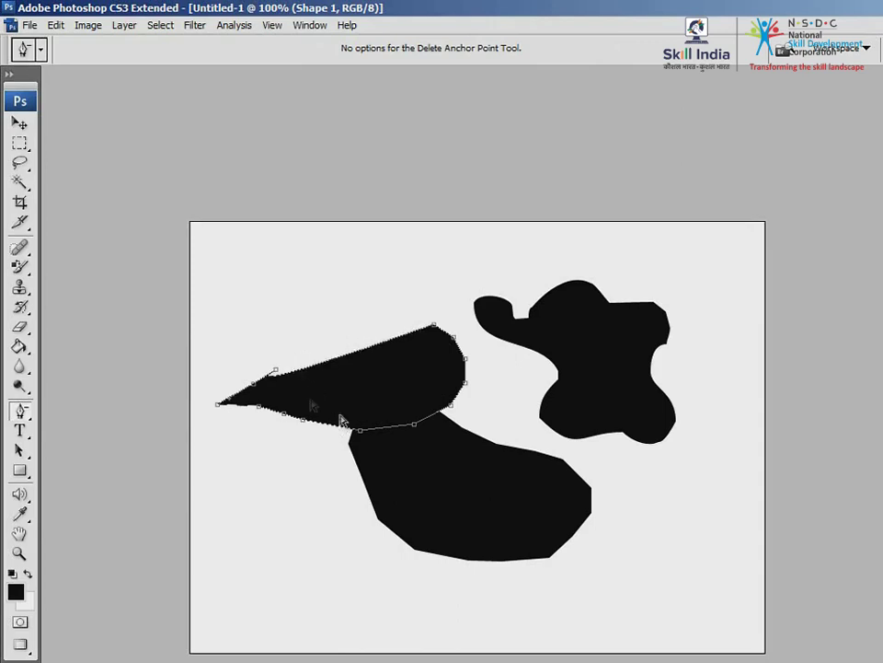
left_click(275, 372)
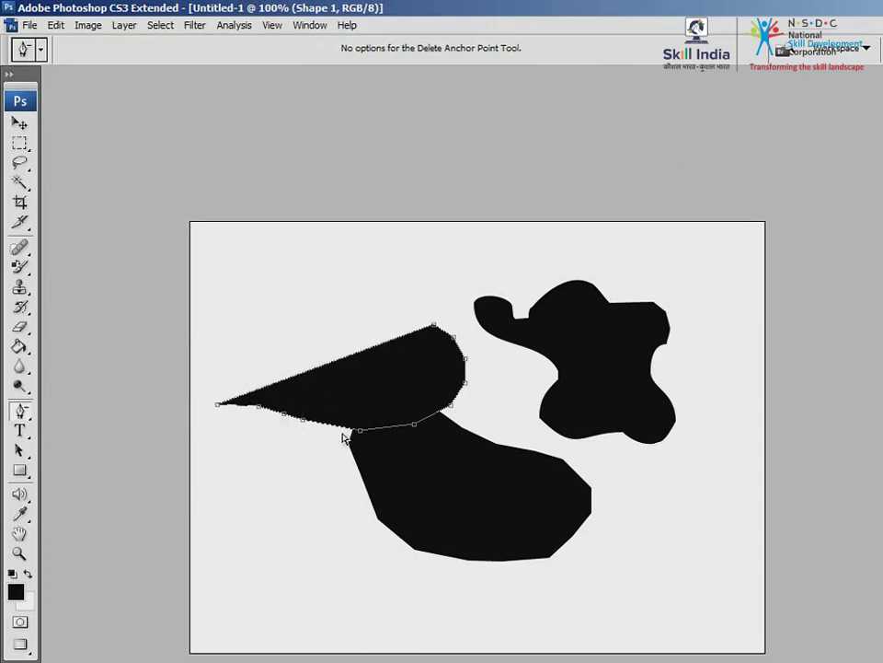
Step: Convert the teardrop's upper-right corner to a smooth point and pull its handle up and left to bulge the upper edge
left_click(31, 414)
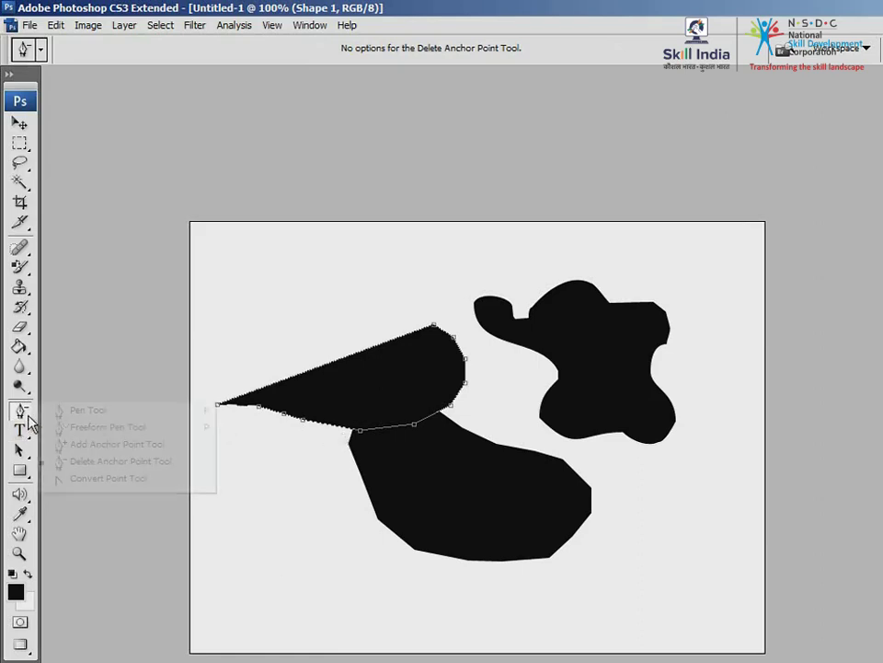
left_click(155, 479)
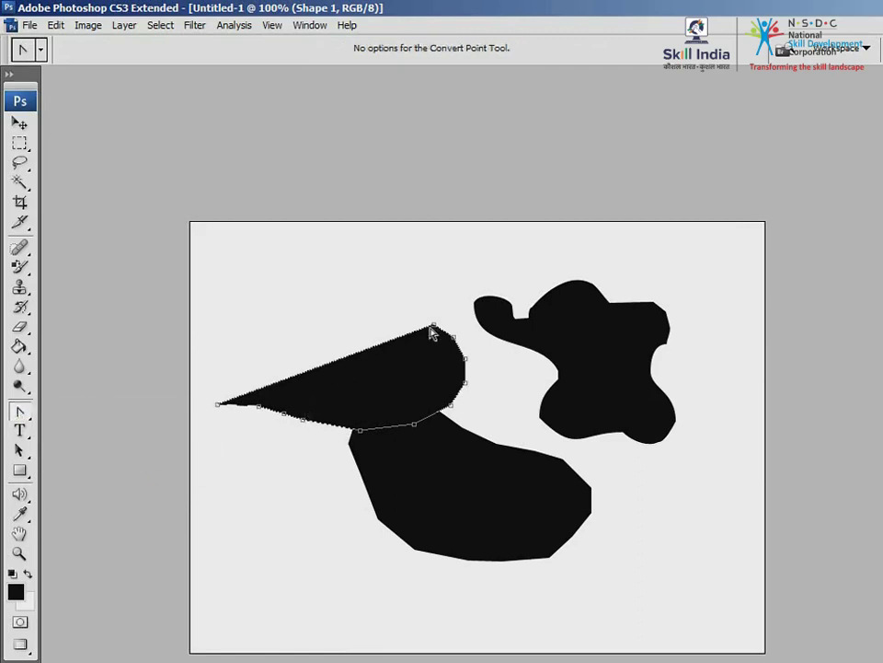
left_click_drag(432, 327, 463, 343)
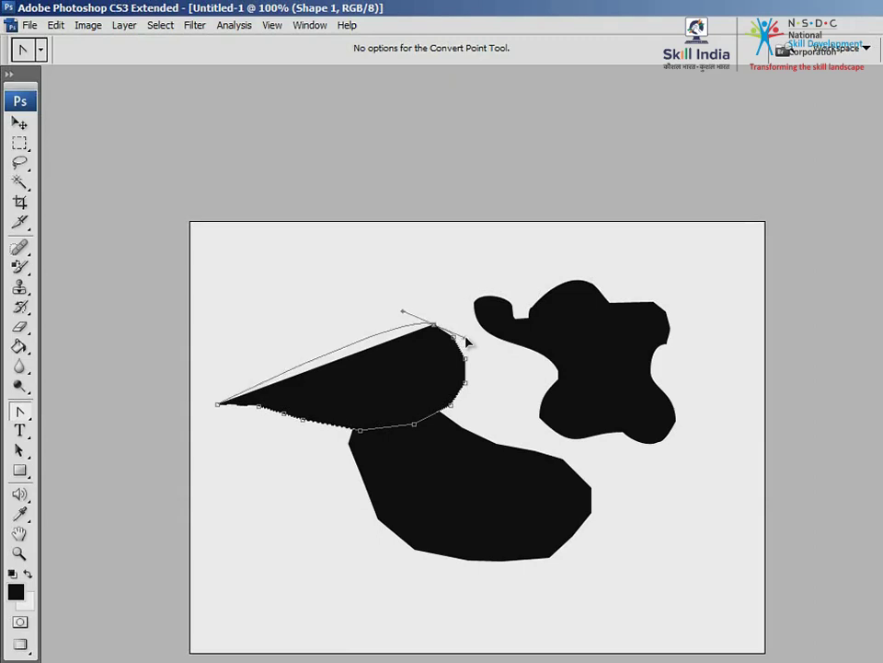
left_click_drag(467, 343, 467, 342)
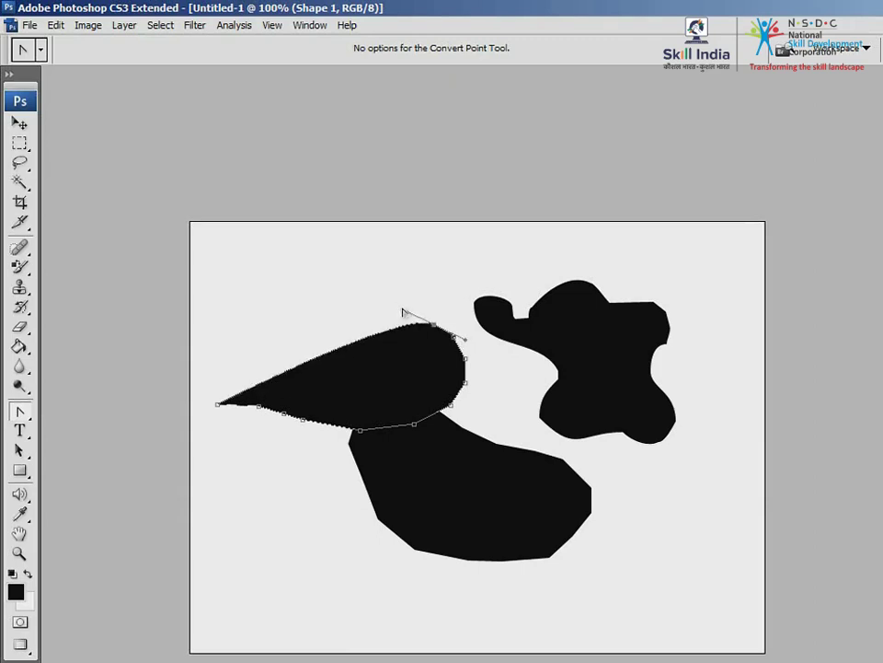
left_click_drag(402, 313, 343, 254)
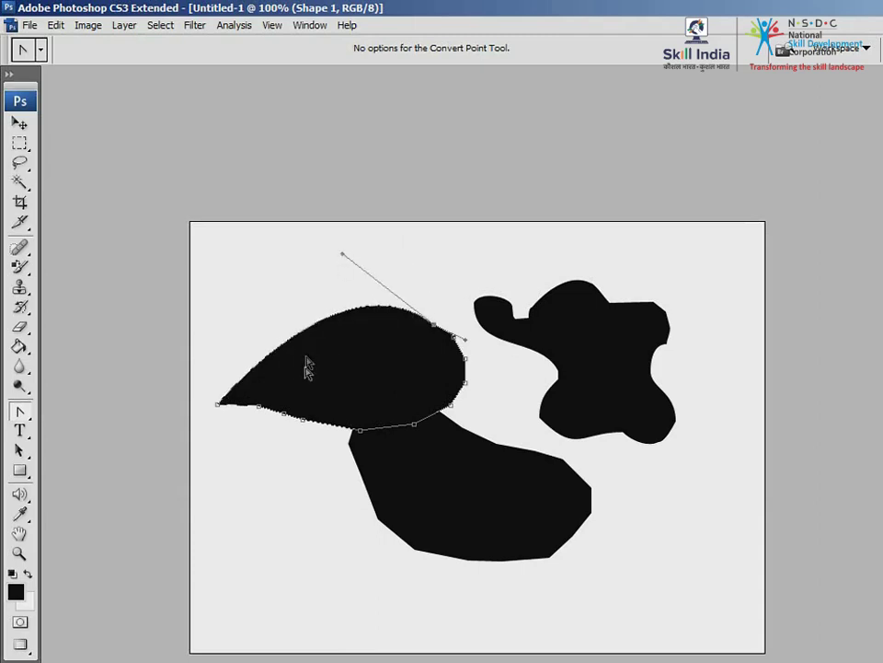
Step: Convert the anchor point near the teardrop's lower-left tip to a curve and reshape both sides with its direction handles
left_click(260, 407)
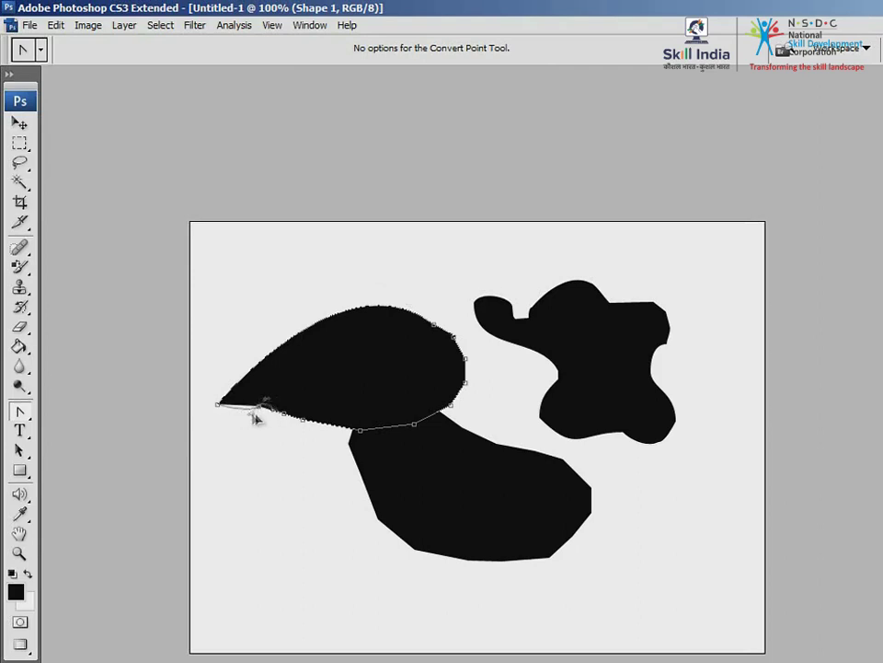
left_click_drag(257, 411, 229, 423)
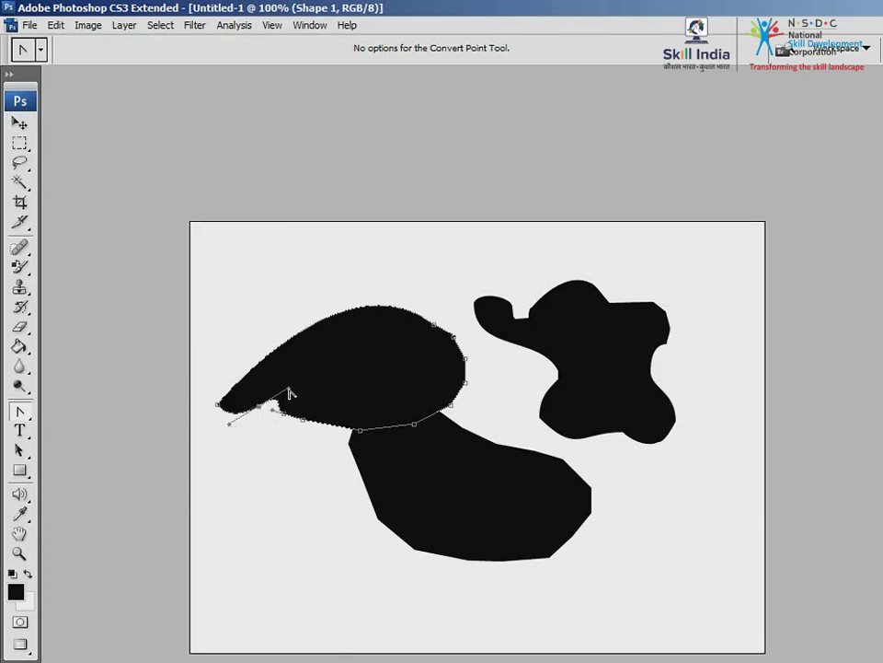
left_click_drag(289, 394, 288, 445)
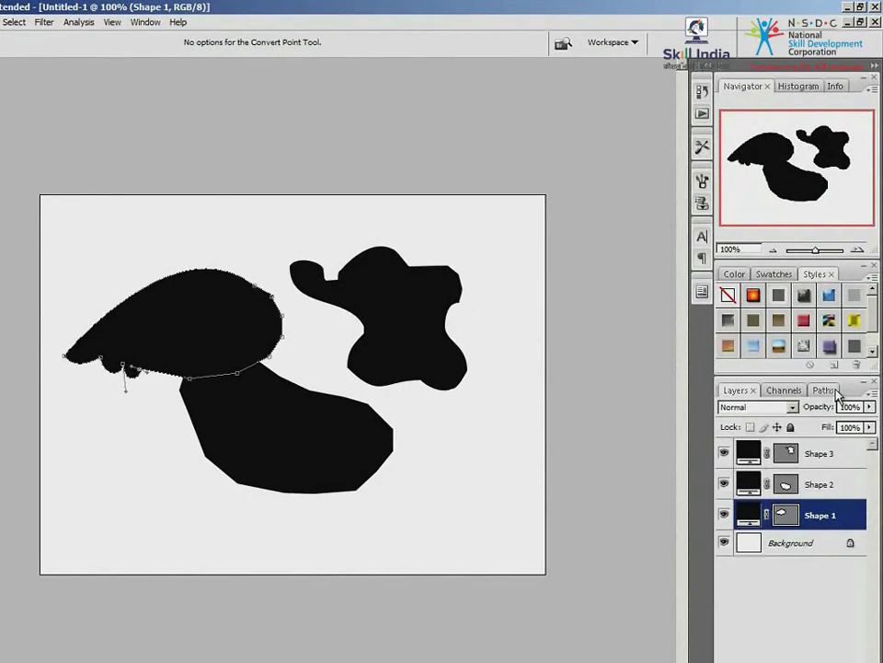
Step: Load the Shape 1 Vector Mask path as a selection around the teardrop shape
left_click(824, 390)
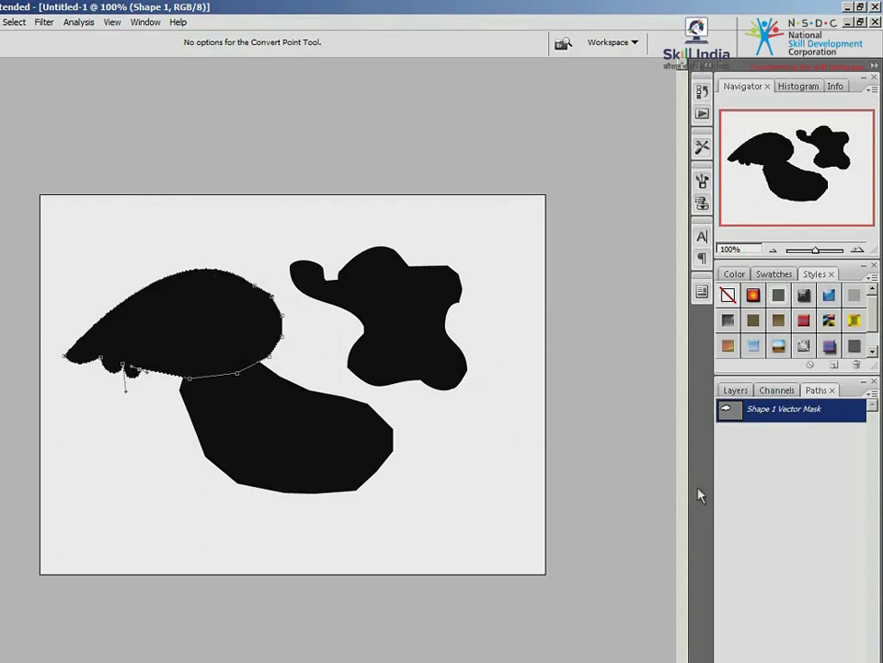
left_click_drag(17, 360, 95, 420)
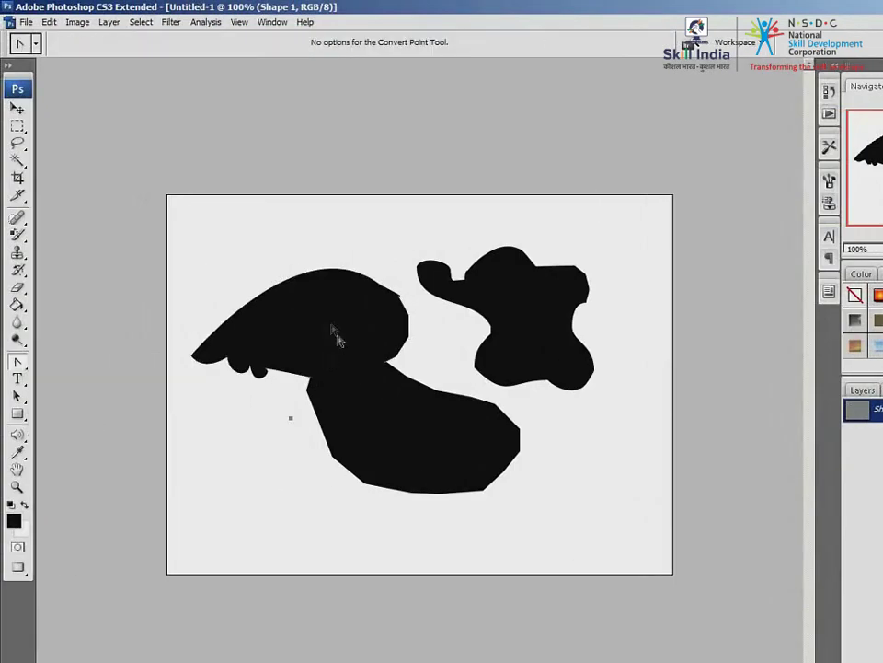
left_click(322, 374)
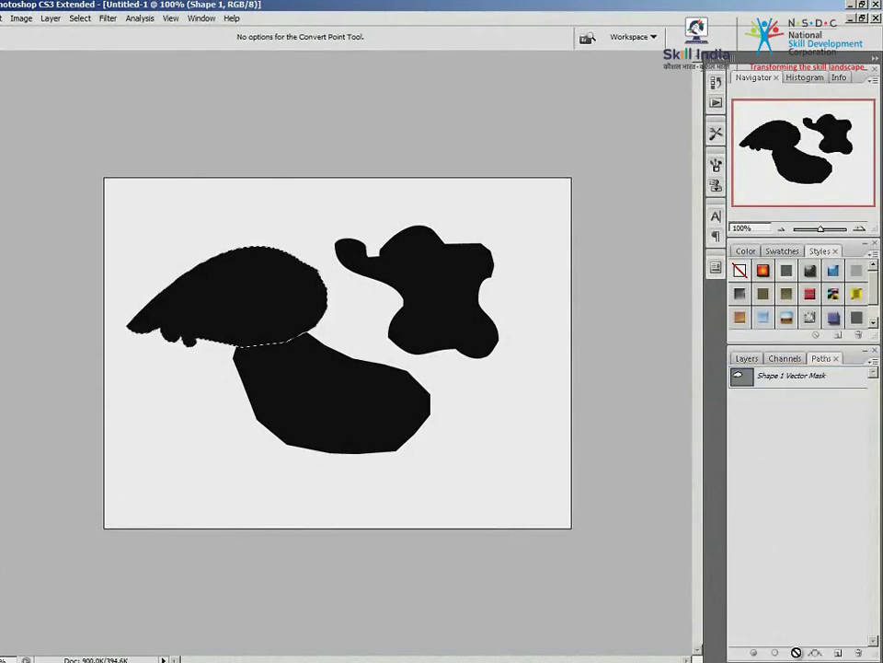
left_click(795, 655)
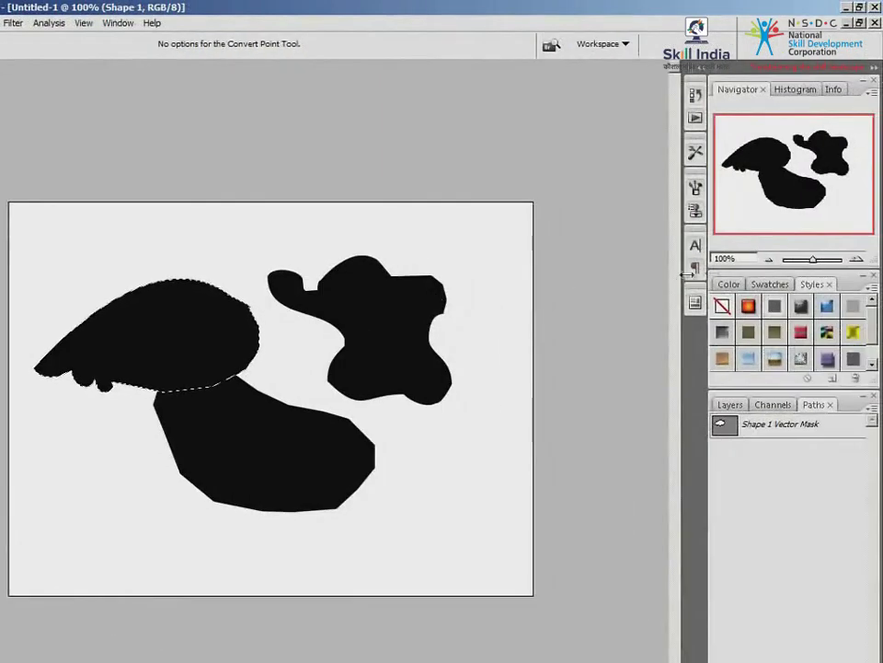
Step: Fill the teardrop selection on the Shape 1 layer with purple (R 122, G 82, B 148) using the Paint Bucket, and refill it with medium green
left_click(729, 284)
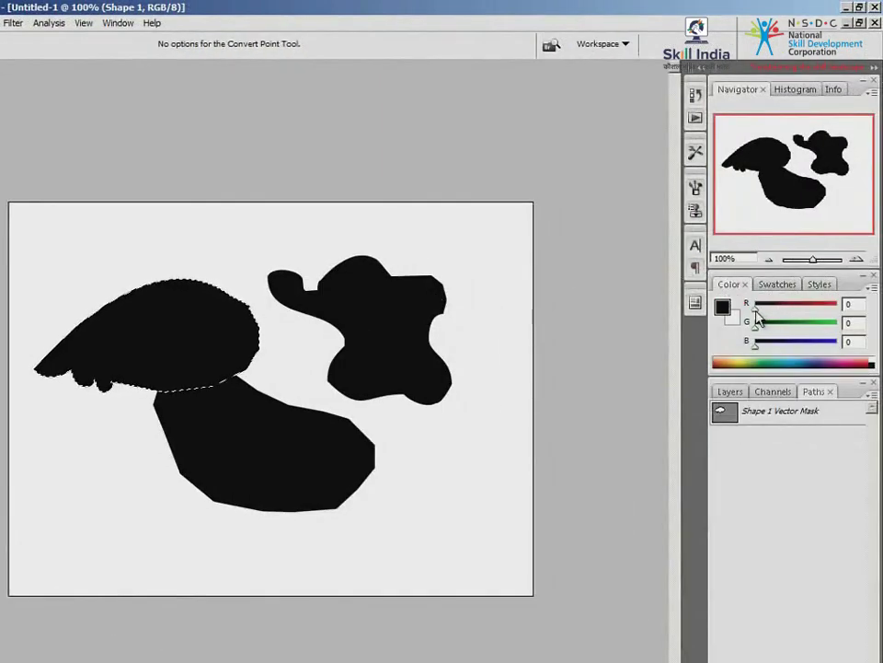
left_click_drag(755, 311, 769, 351)
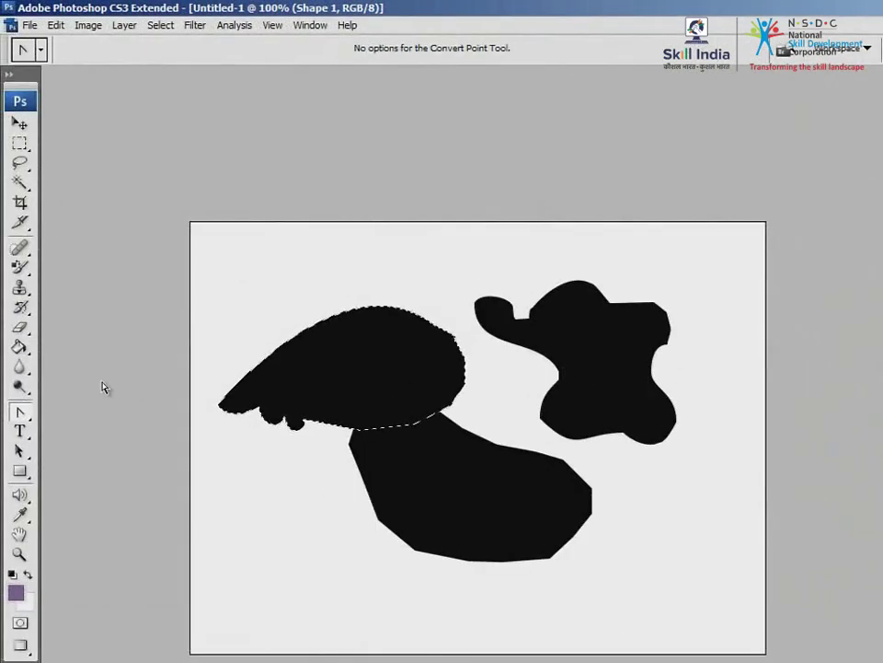
left_click(20, 348)
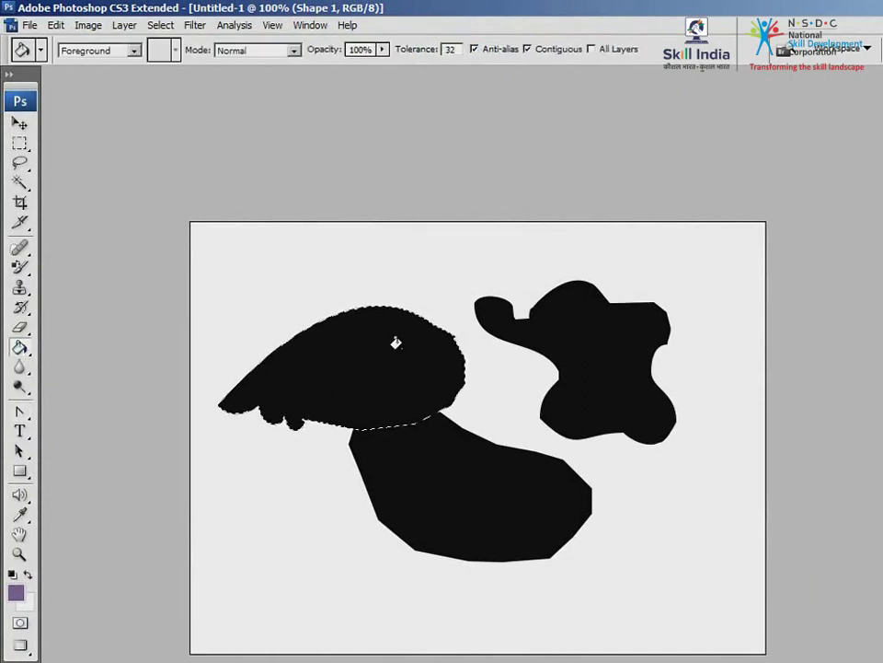
left_click(395, 343)
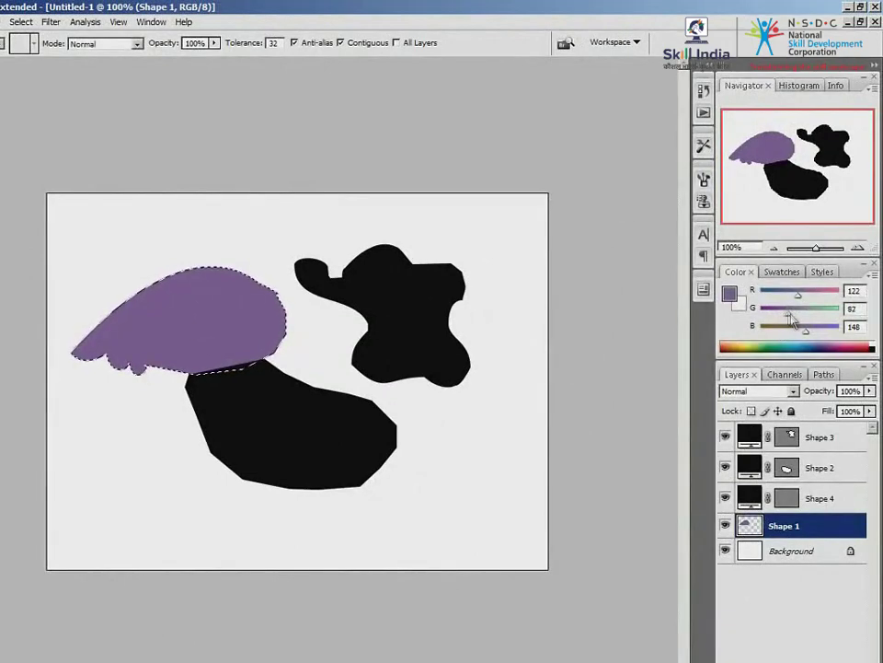
mouse_move(787, 310)
left_mouse_down()
mouse_move(799, 306)
mouse_move(787, 329)
mouse_move(813, 311)
mouse_move(796, 293)
left_mouse_up()
left_click(271, 399)
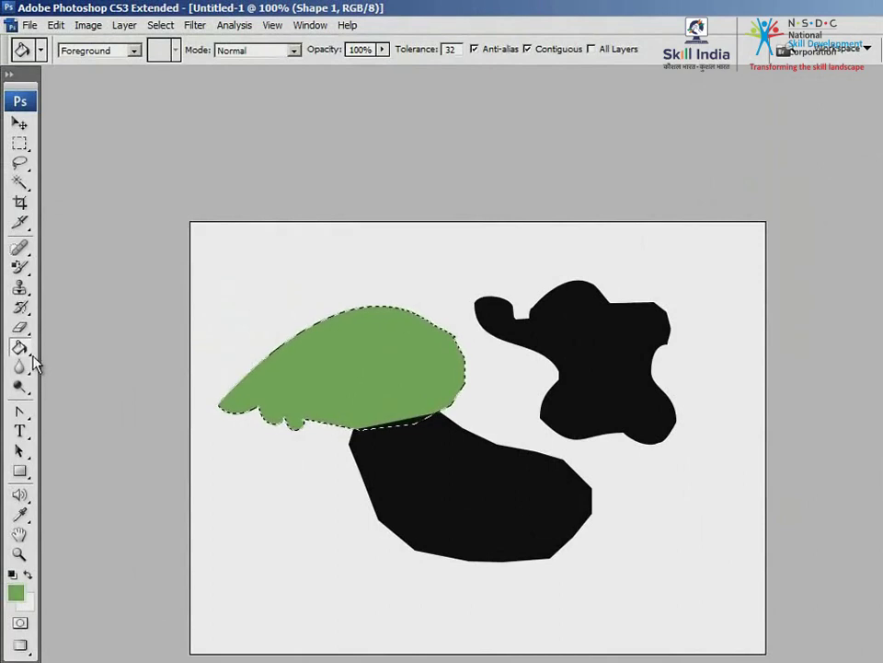
Step: Switch from the Paint Bucket to the Gradient tool and set the background color to pale yellow-green e0edaa
right_click(32, 362)
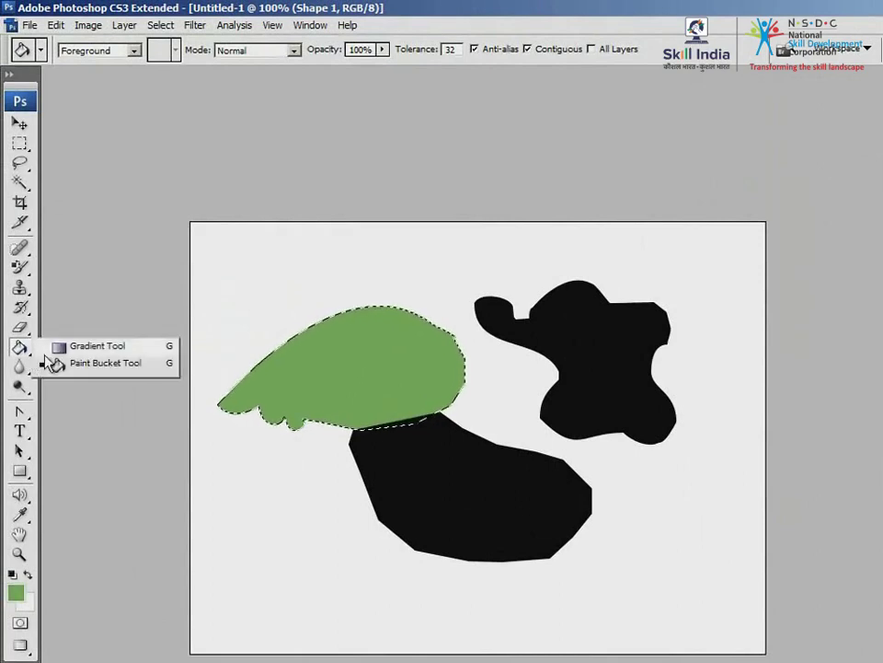
left_click(110, 346)
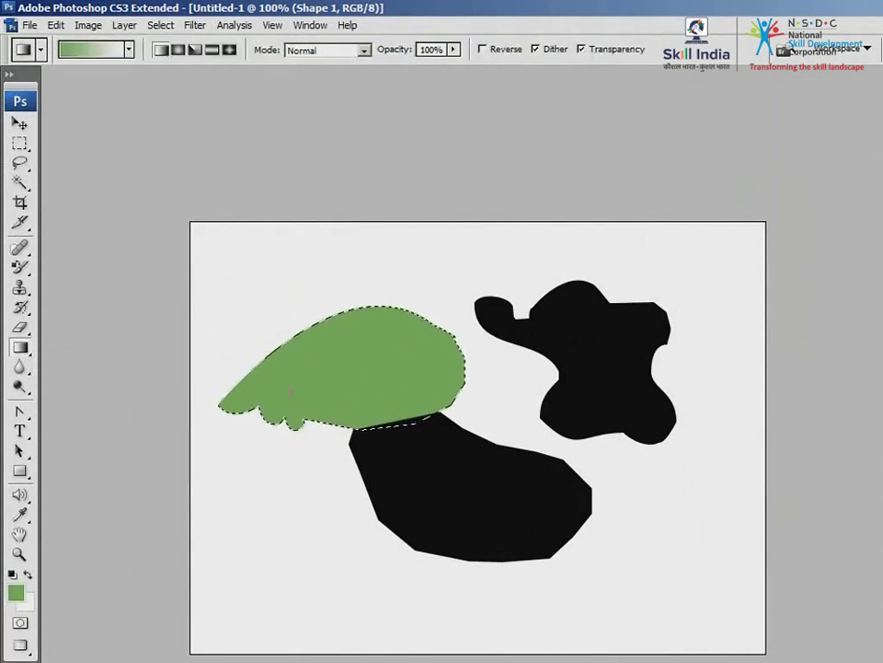
left_click(27, 605)
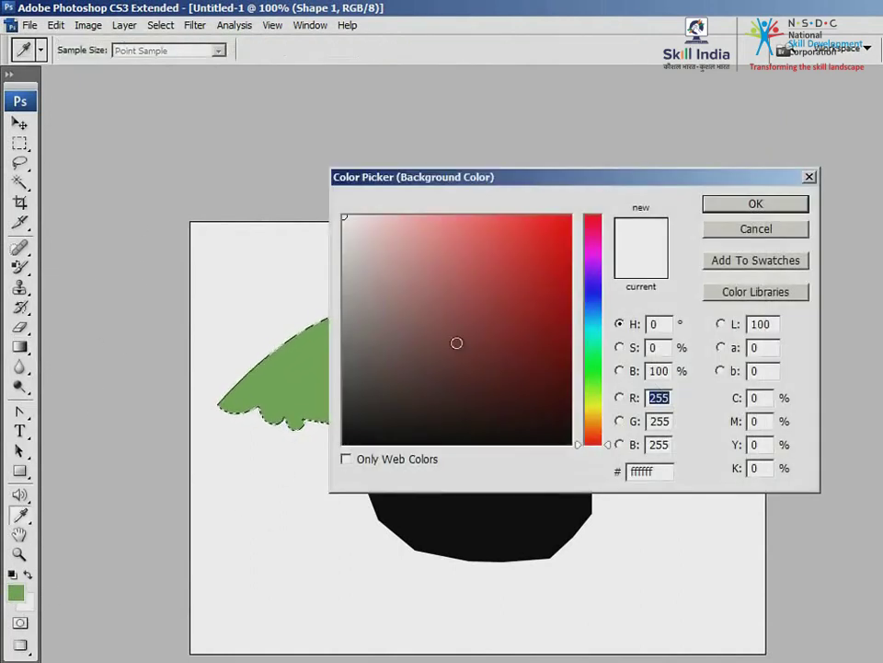
left_click_drag(593, 294, 595, 399)
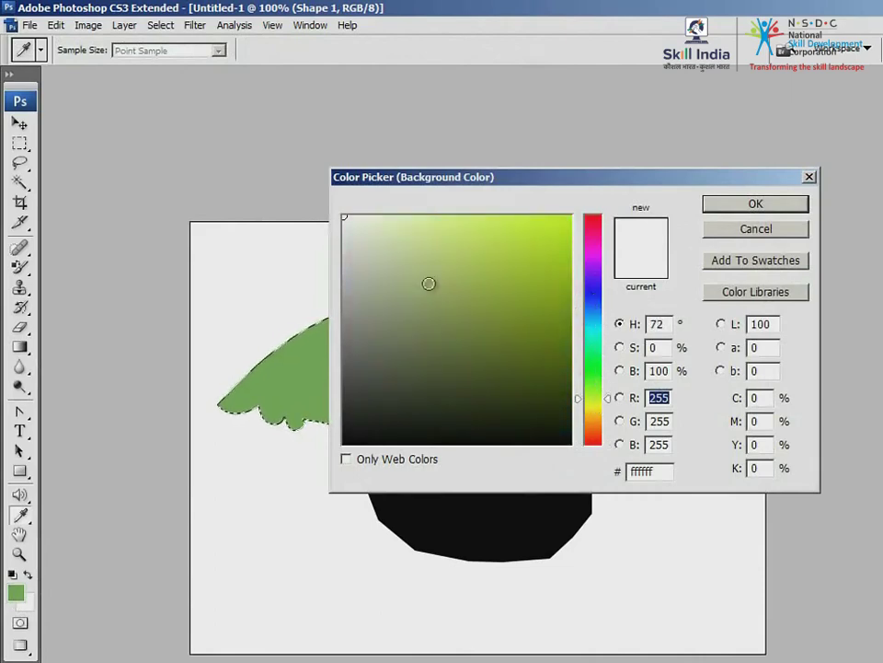
left_click_drag(429, 284, 408, 232)
left_click(725, 206)
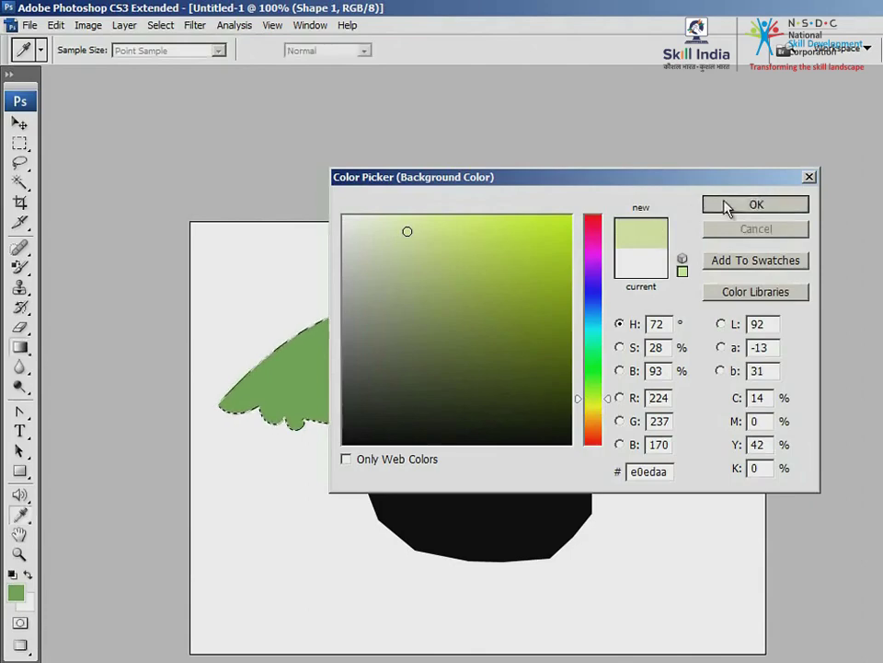